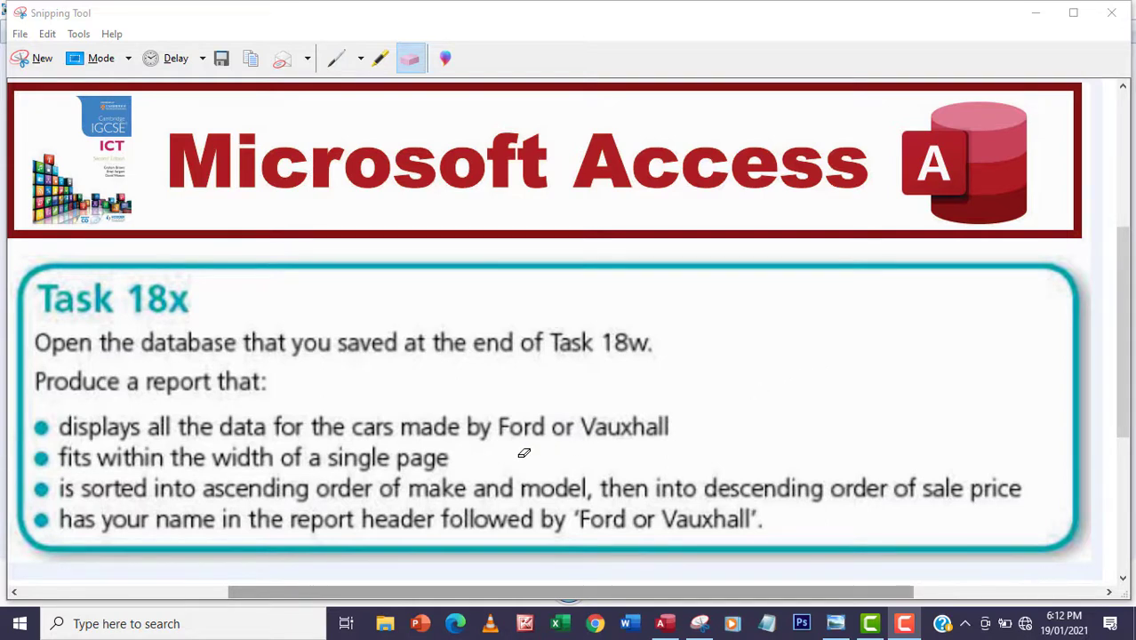
# Underline 'by Ford or Vauxhall' and 'a single page' in red pen on the brief, then return to Access
pyautogui.click(336, 58)
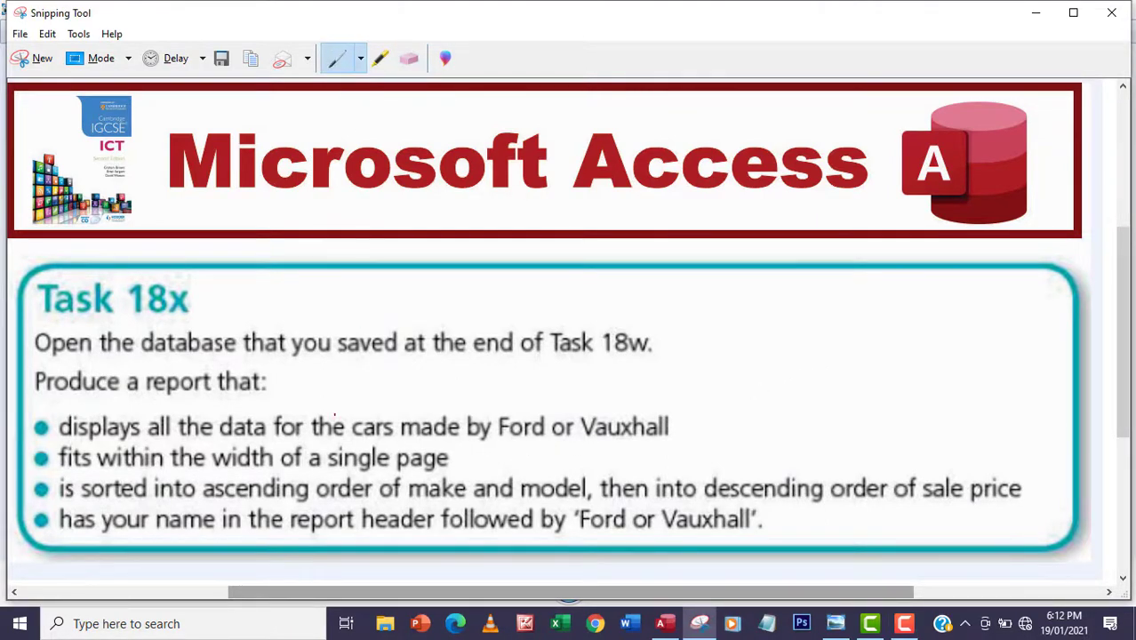
pyautogui.moveTo(465, 440); pyautogui.dragTo(669, 441)
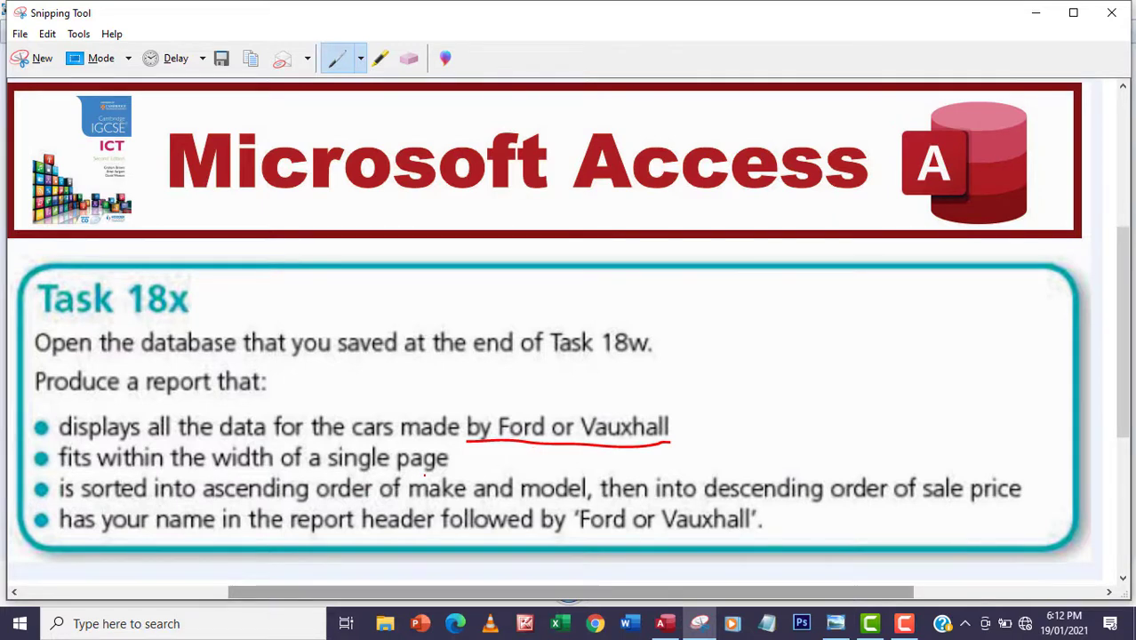
pyautogui.moveTo(308, 473); pyautogui.dragTo(439, 475)
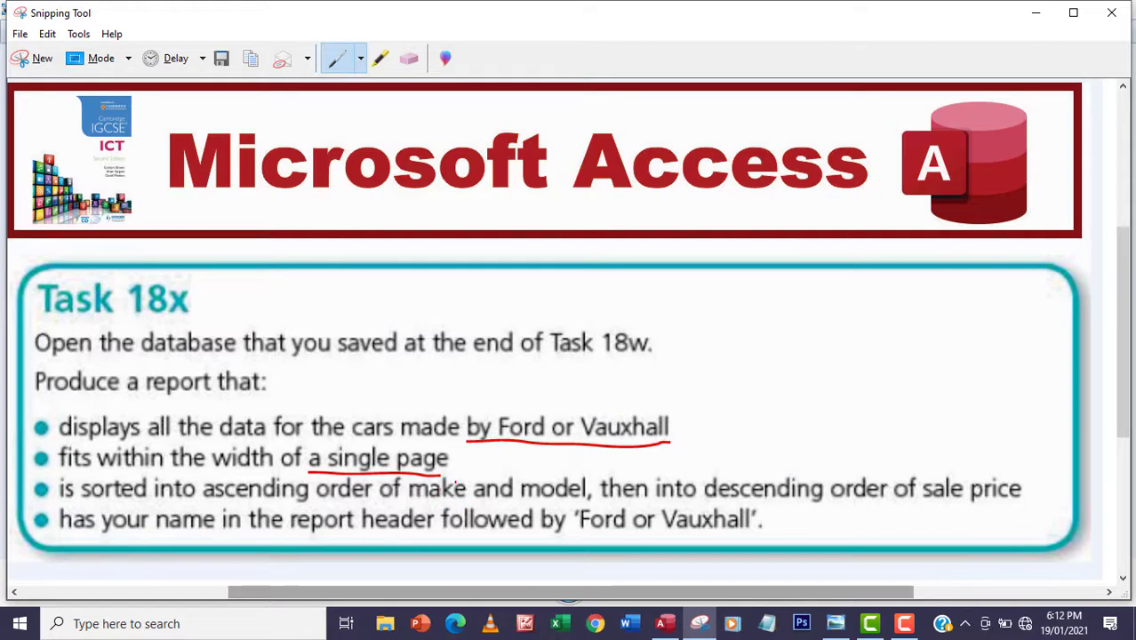
pyautogui.click(661, 623)
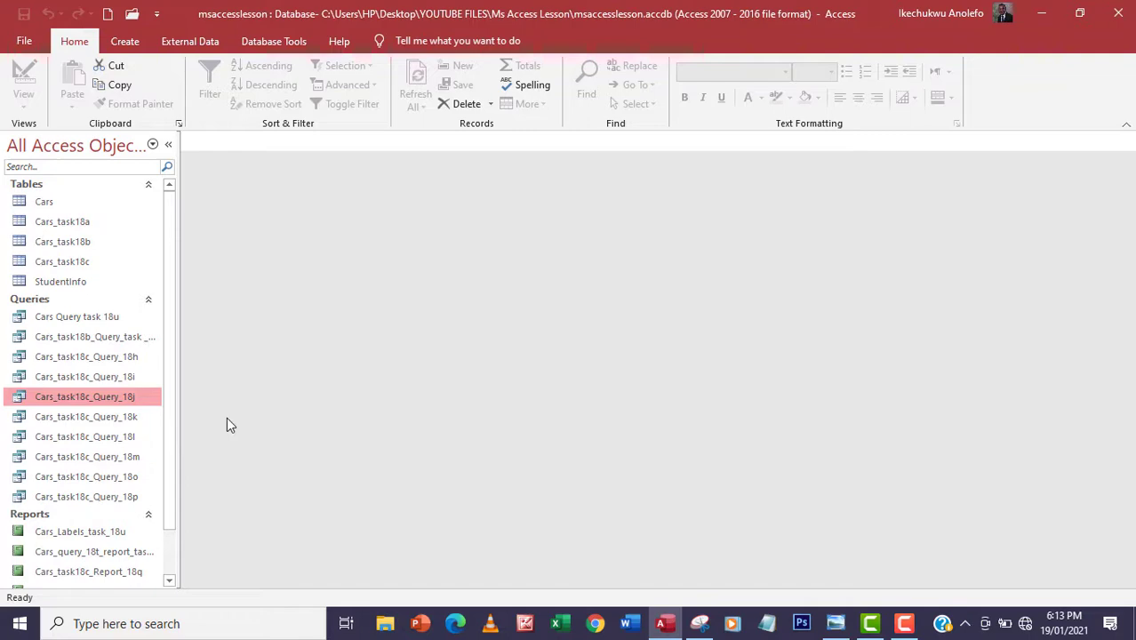
# Open Cars_task18c_Query_18j, check its "ford" Or "vauxhall" Make criteria in Design View, then close it
pyautogui.doubleClick(76, 401)
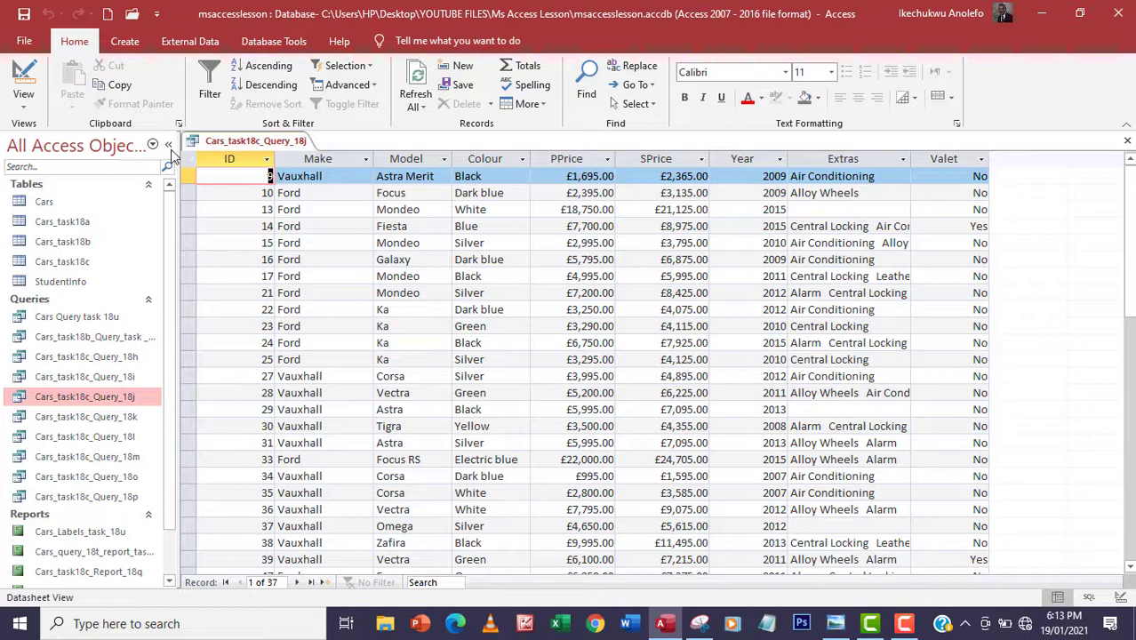
pyautogui.click(23, 80)
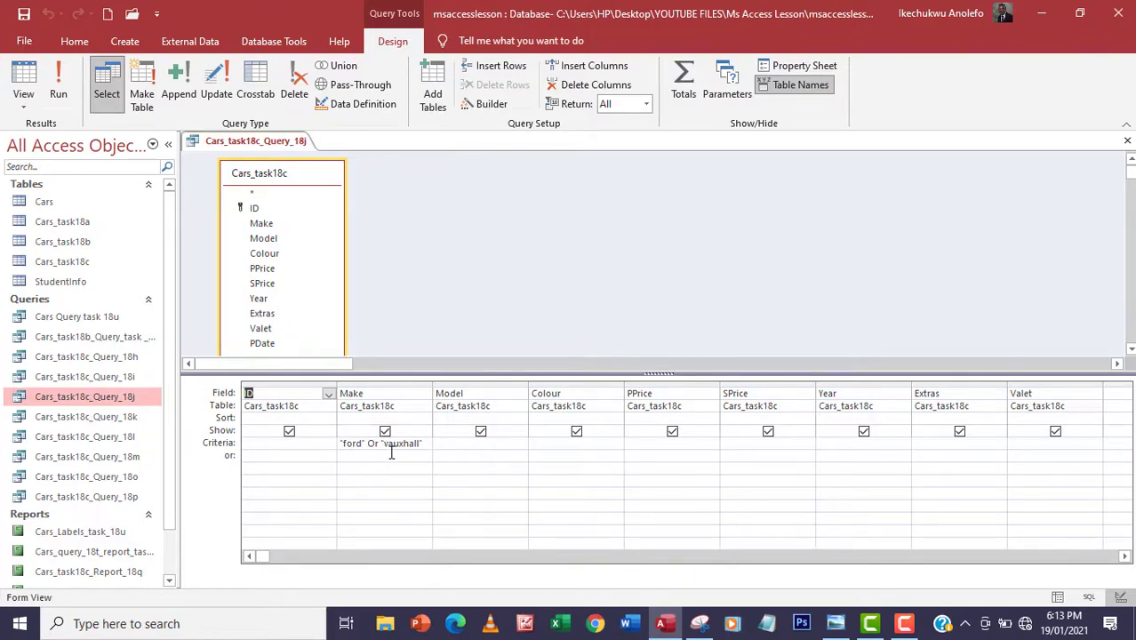
pyautogui.click(1127, 140)
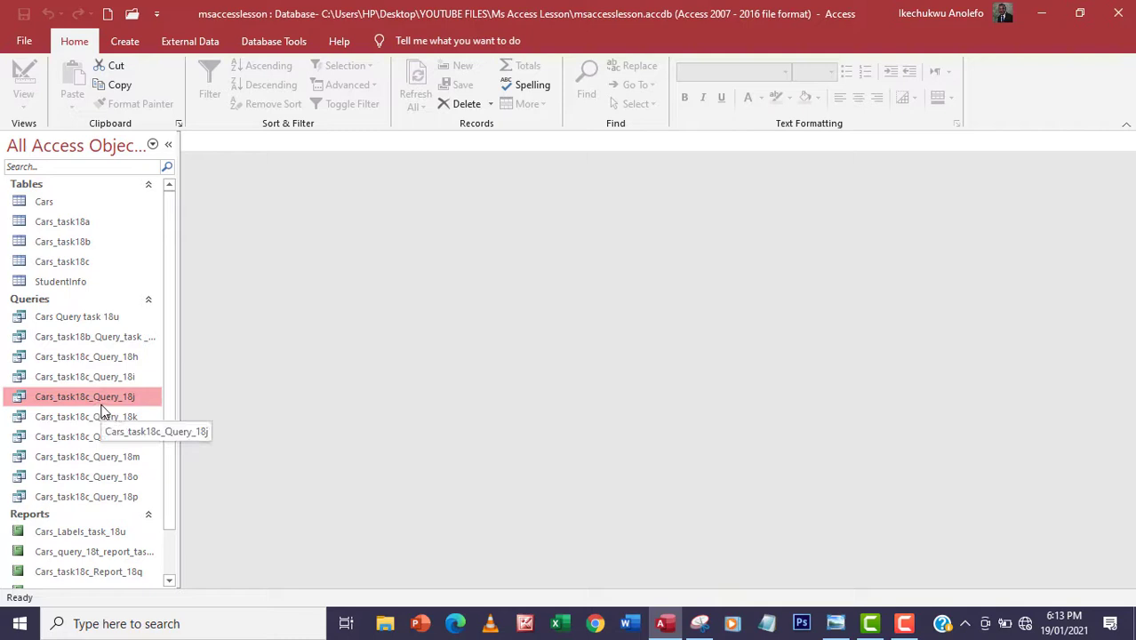
pyautogui.click(124, 40)
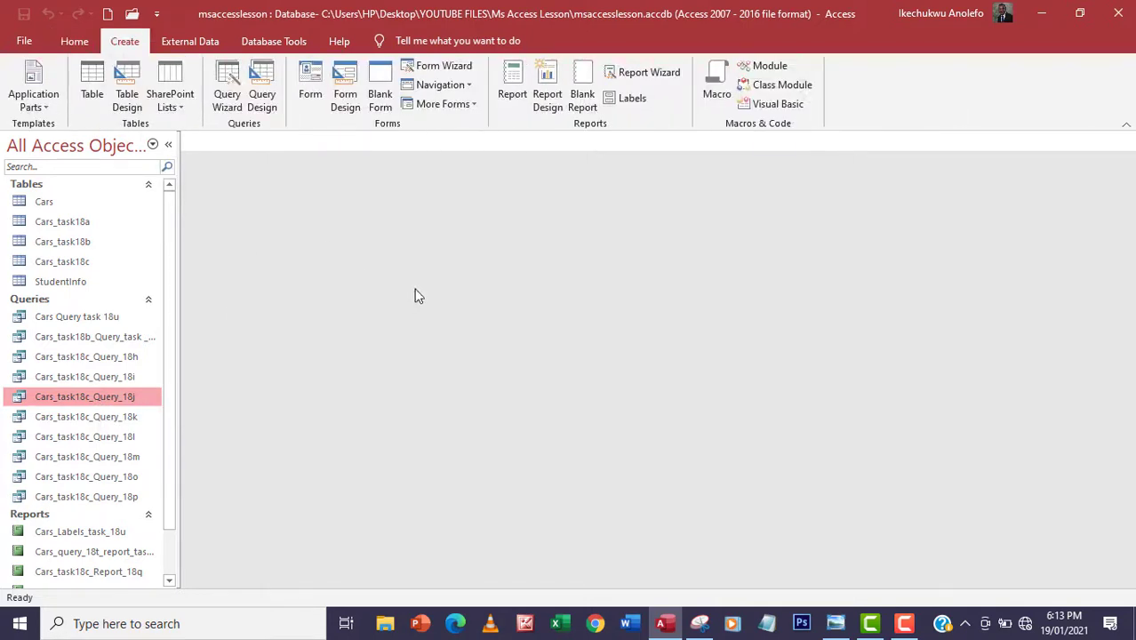
# Start the Report Wizard on Cars_task18c_Query_18j with all fields, ID to Valet, and no grouping
pyautogui.click(657, 74)
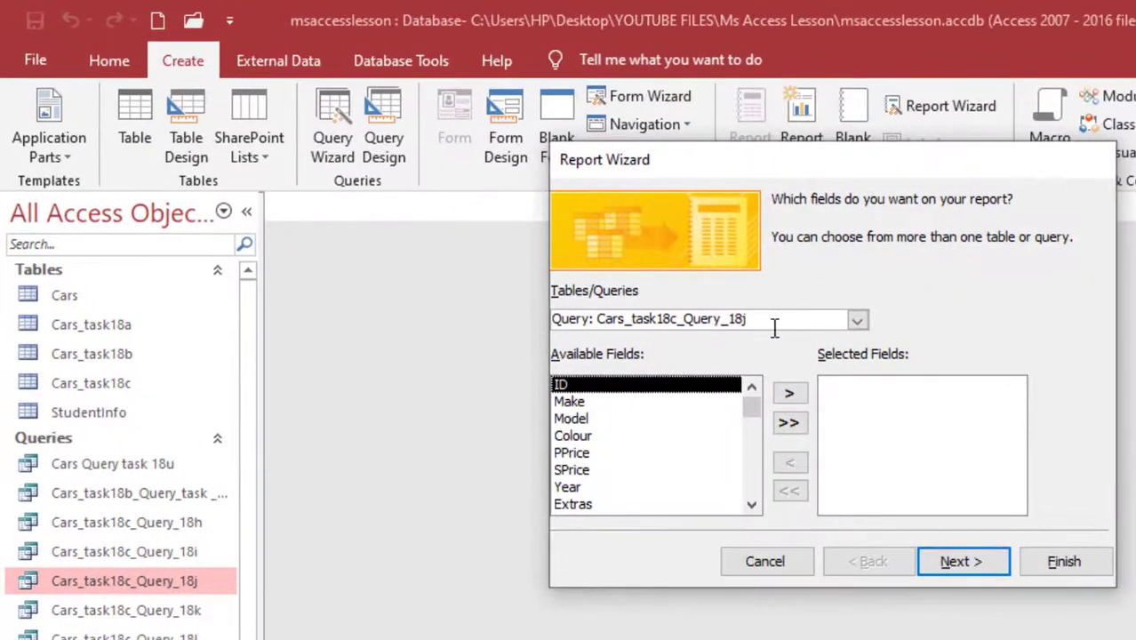
pyautogui.moveTo(771, 320); pyautogui.dragTo(562, 318)
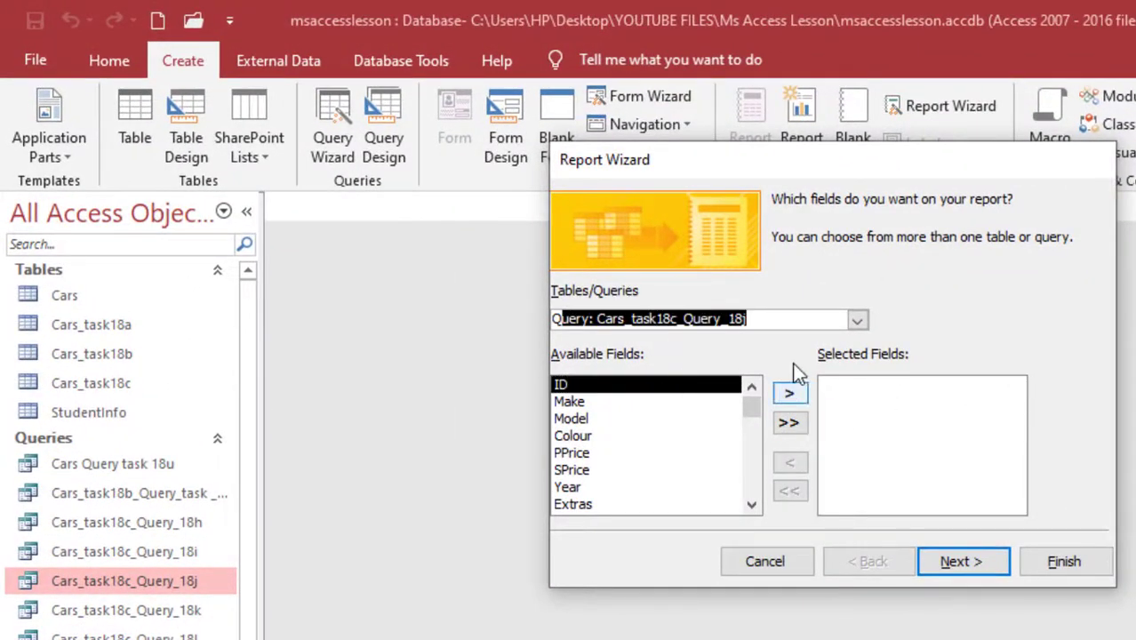
pyautogui.click(826, 322)
pyautogui.click(791, 424)
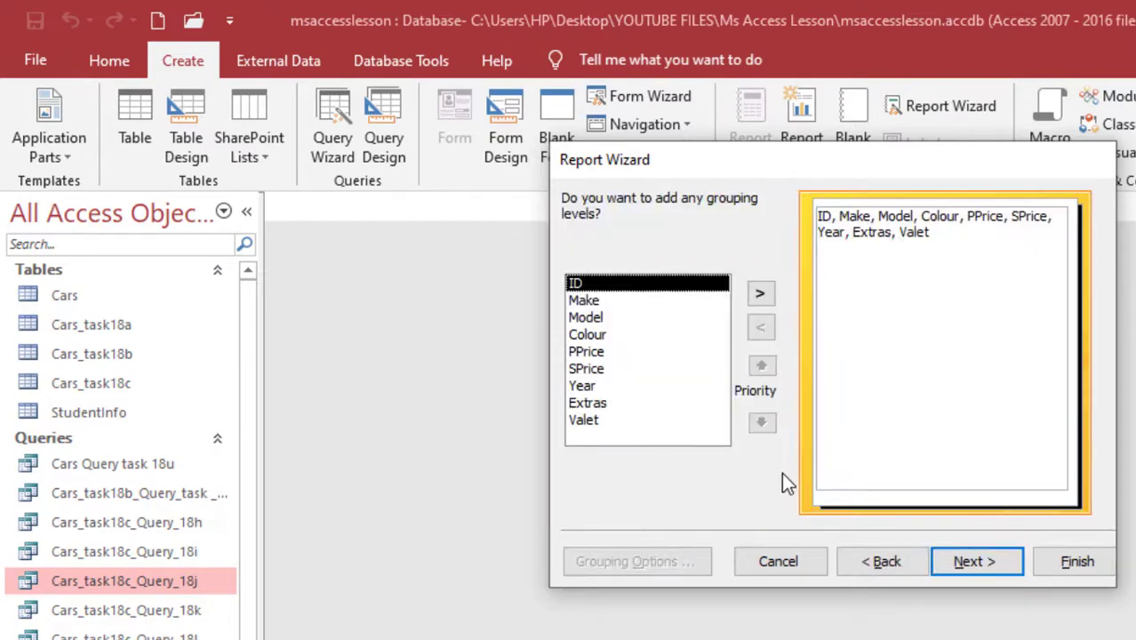
pyautogui.click(944, 560)
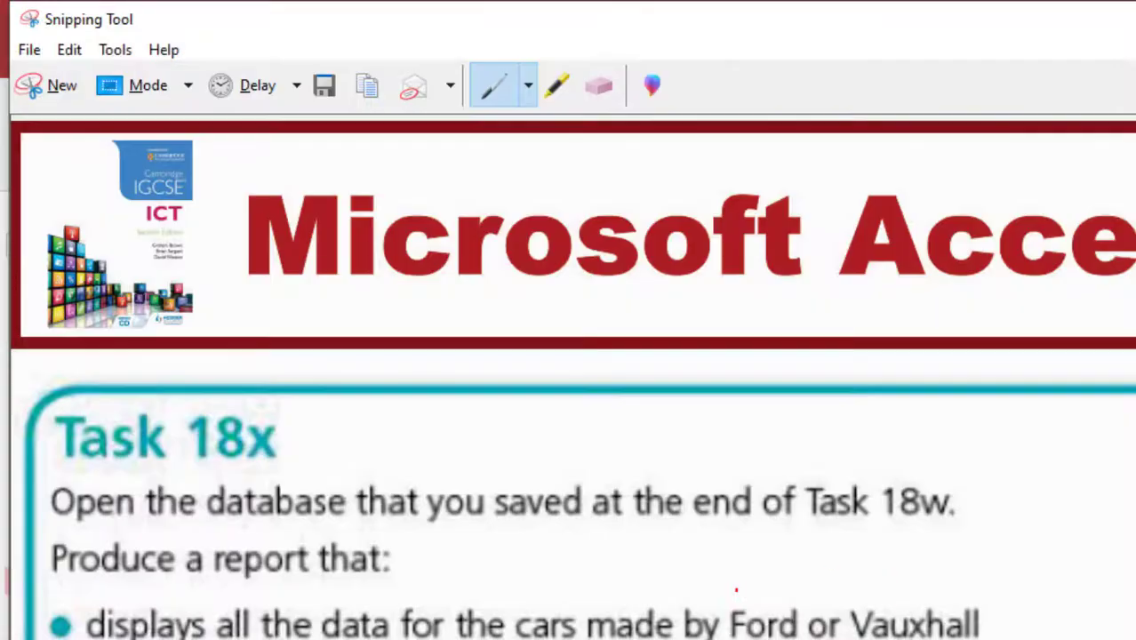
# Underline 'make' and 'model' in red on the task brief
pyautogui.moveTo(642, 601); pyautogui.dragTo(925, 602)
pyautogui.moveTo(335, 502); pyautogui.dragTo(558, 502)
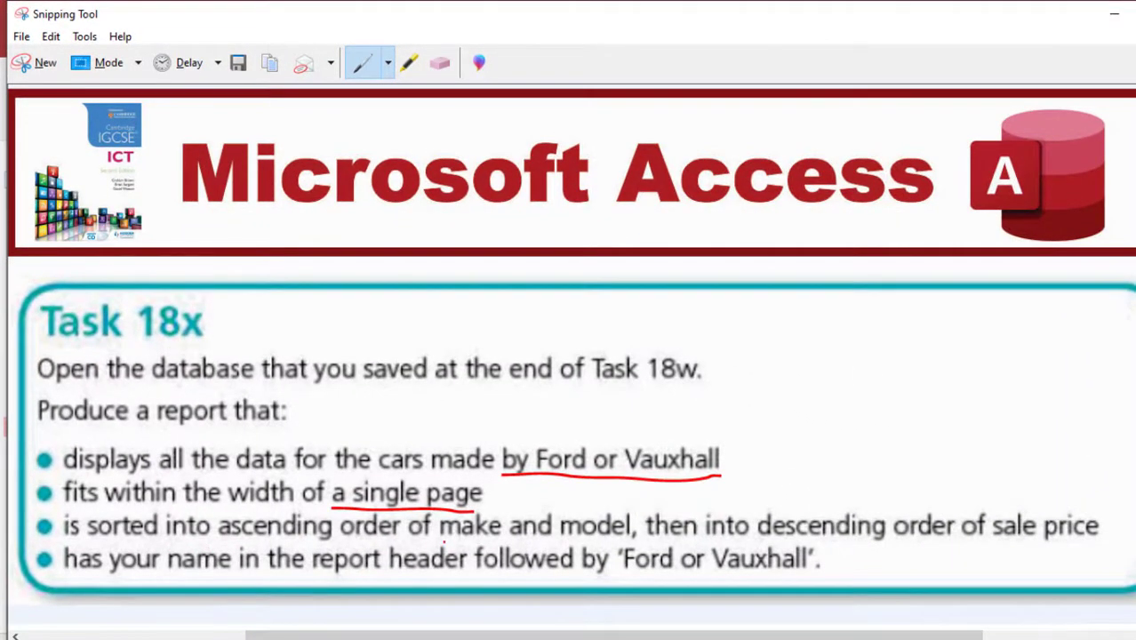
pyautogui.moveTo(443, 540); pyautogui.dragTo(477, 539)
pyautogui.moveTo(552, 538); pyautogui.dragTo(608, 539)
pyautogui.click(715, 591)
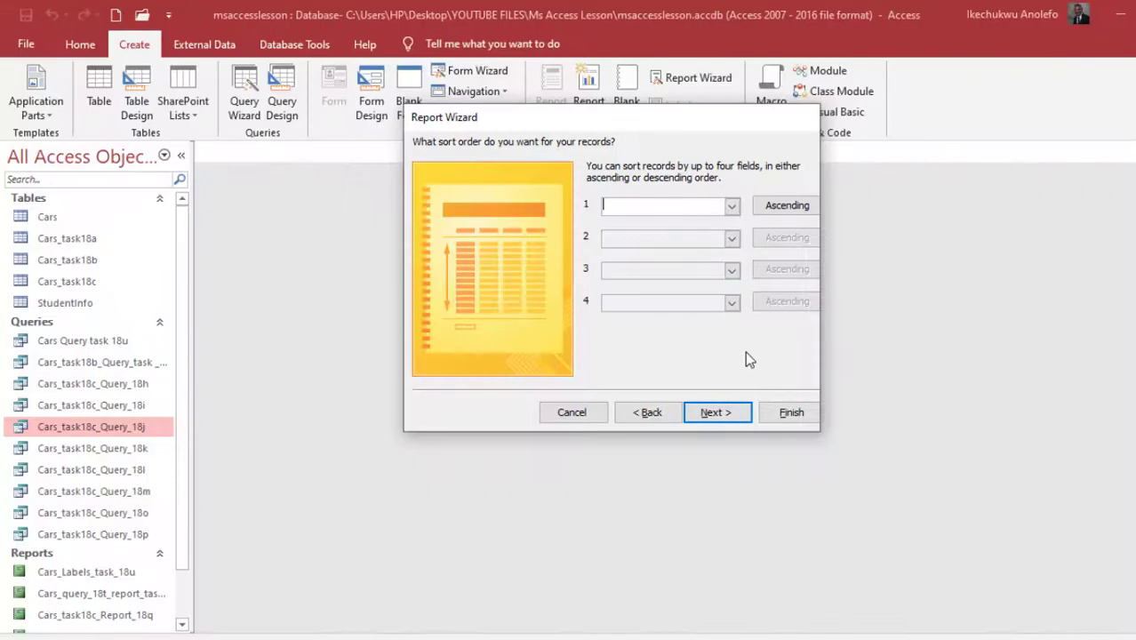
# Set the first two sort fields to Make and then Model, ascending
pyautogui.click(731, 206)
pyautogui.click(680, 249)
pyautogui.moveTo(752, 636)
pyautogui.click(751, 591)
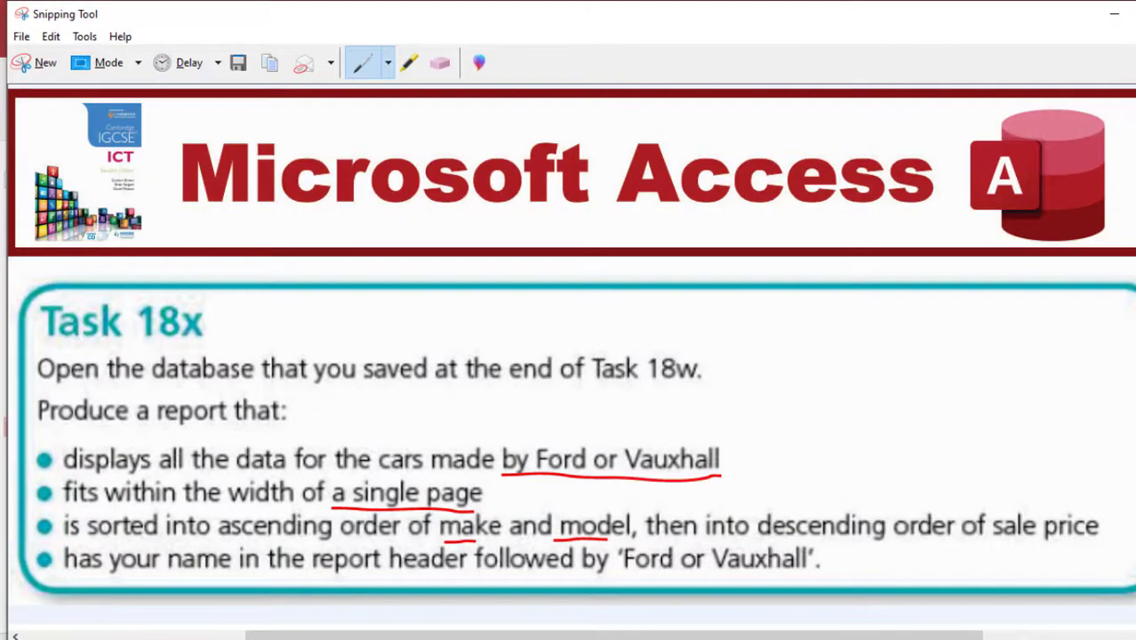
pyautogui.hotkey('alt', 'Tab')
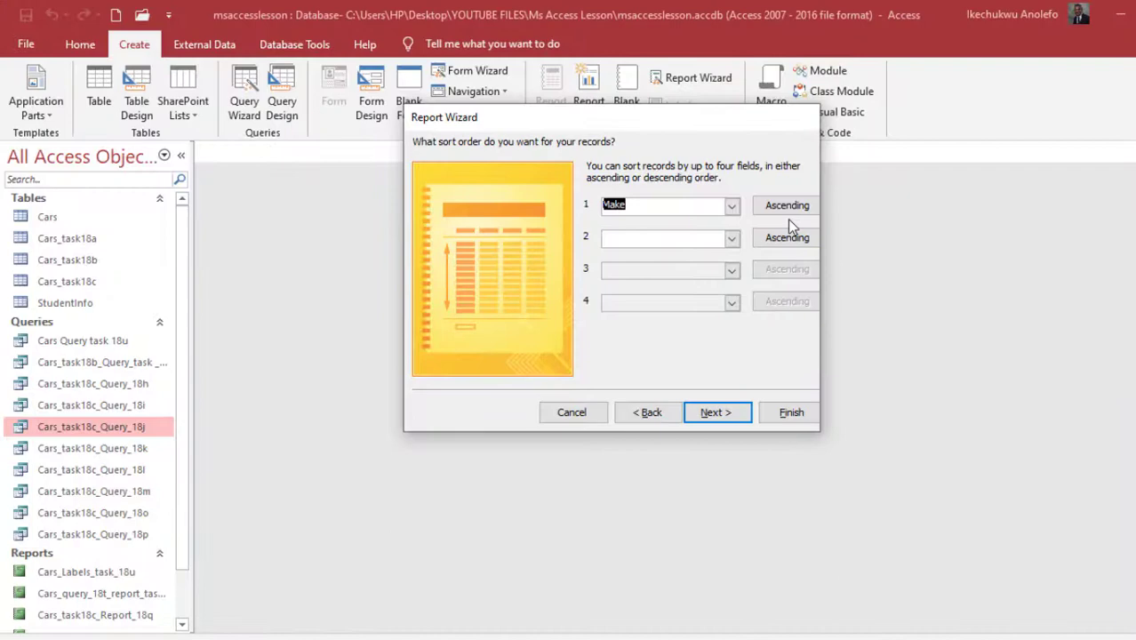
pyautogui.moveTo(752, 637)
pyautogui.click(751, 591)
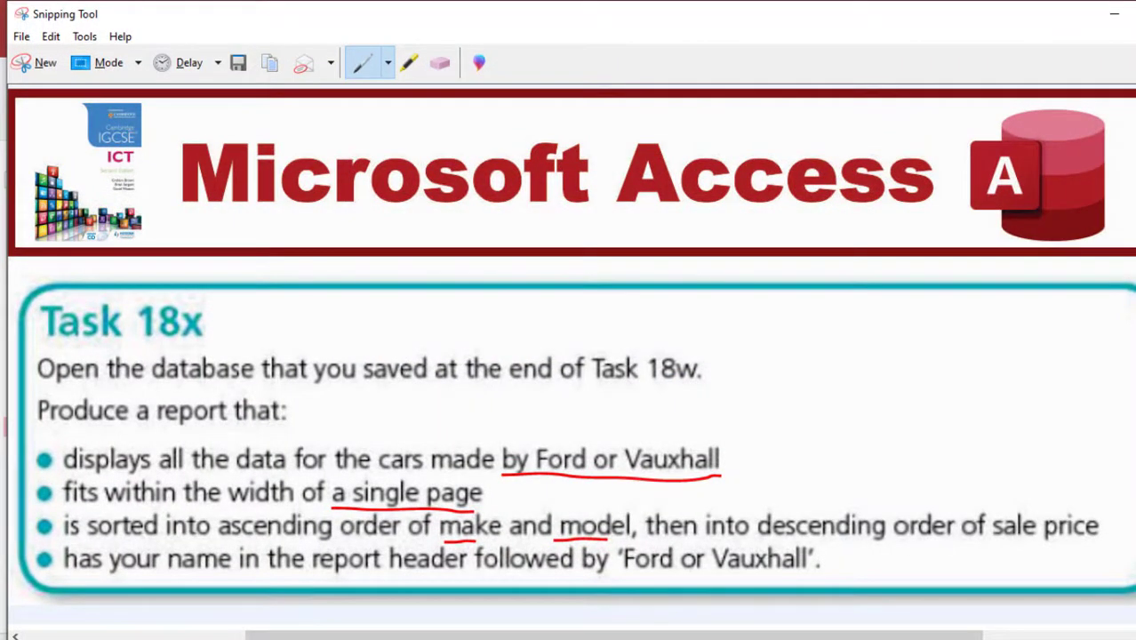
pyautogui.hotkey('alt', 'Tab')
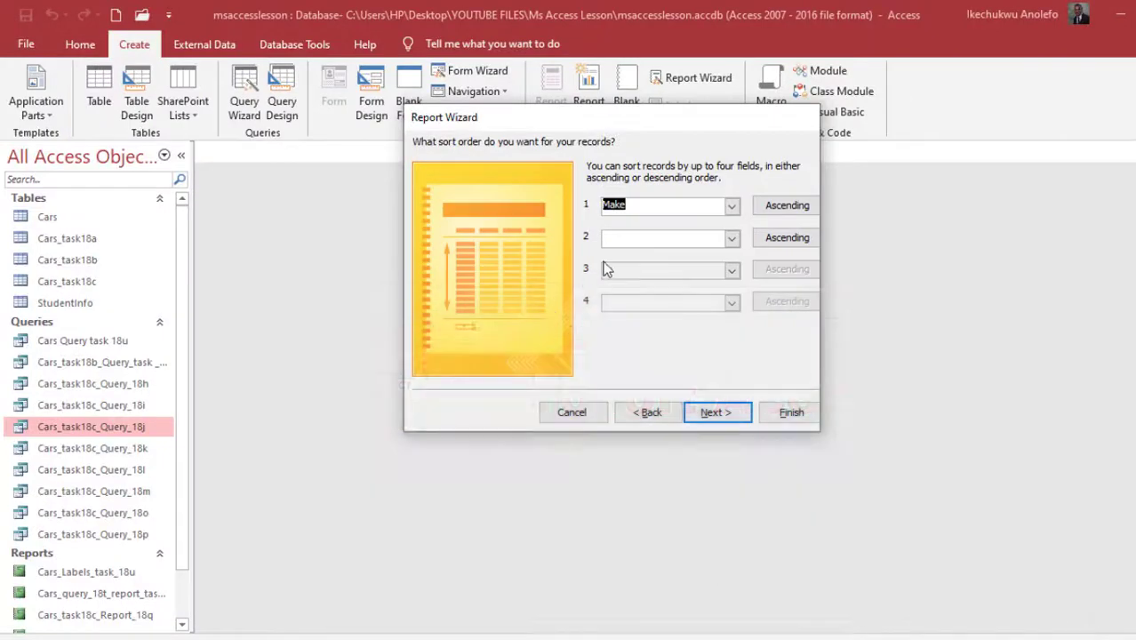
pyautogui.click(648, 237)
pyautogui.click(731, 238)
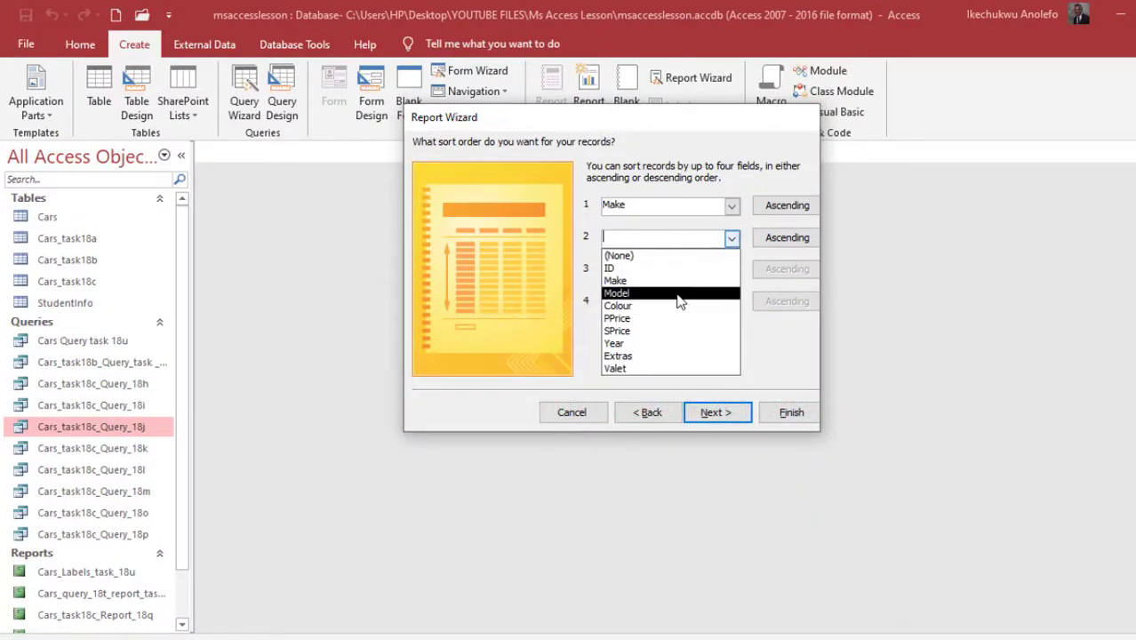
pyautogui.click(680, 294)
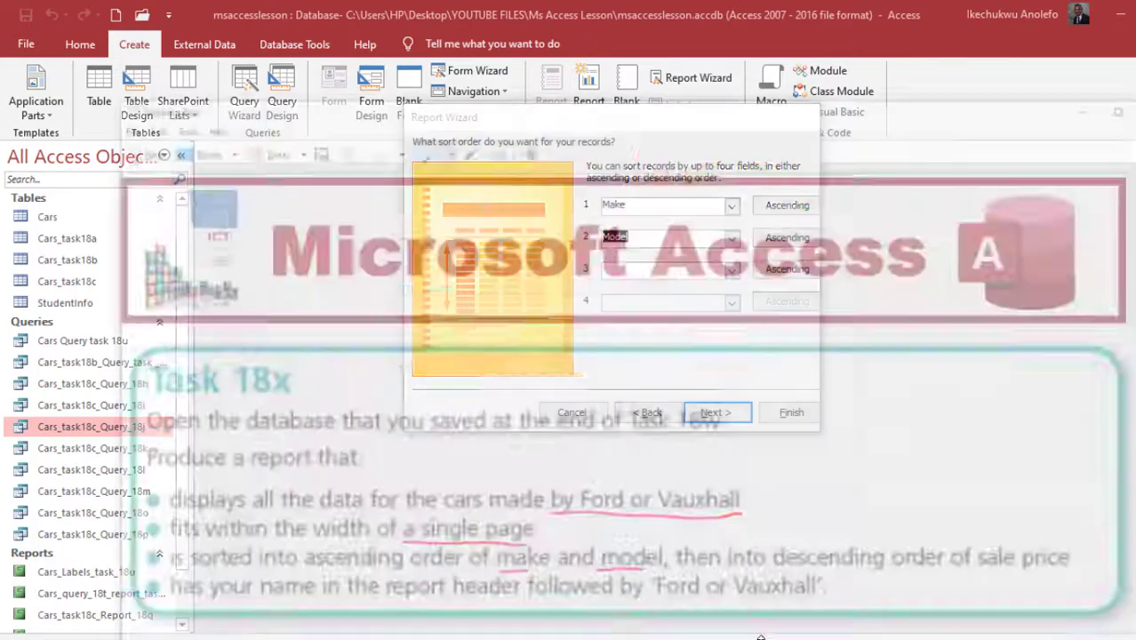
# Add SPrice as the third sort field in descending order
pyautogui.click(737, 551)
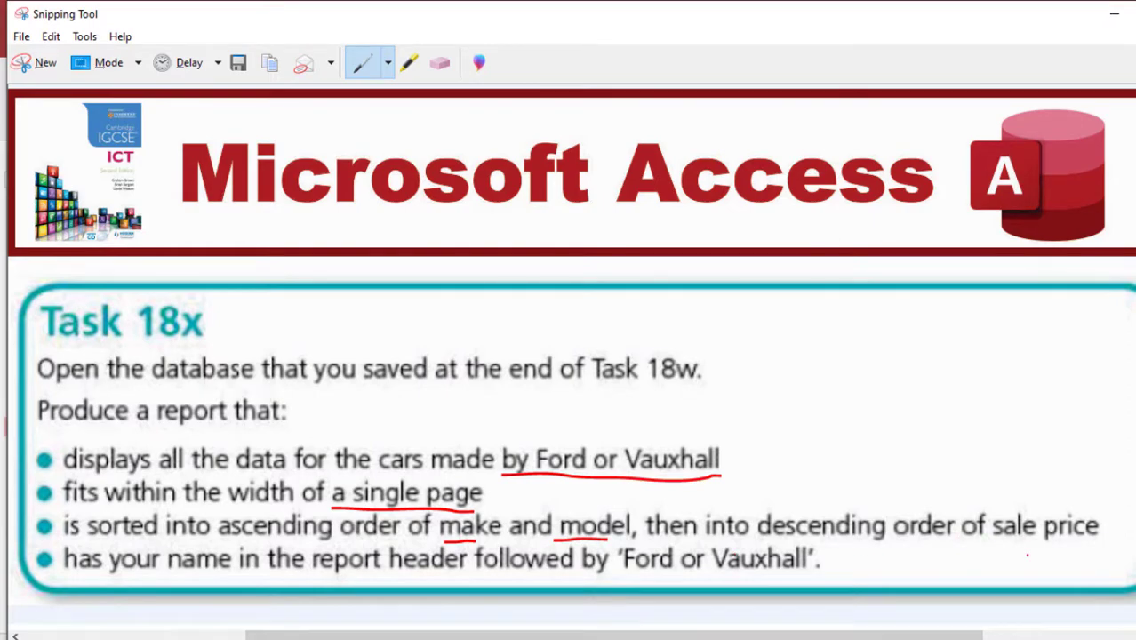
pyautogui.click(763, 637)
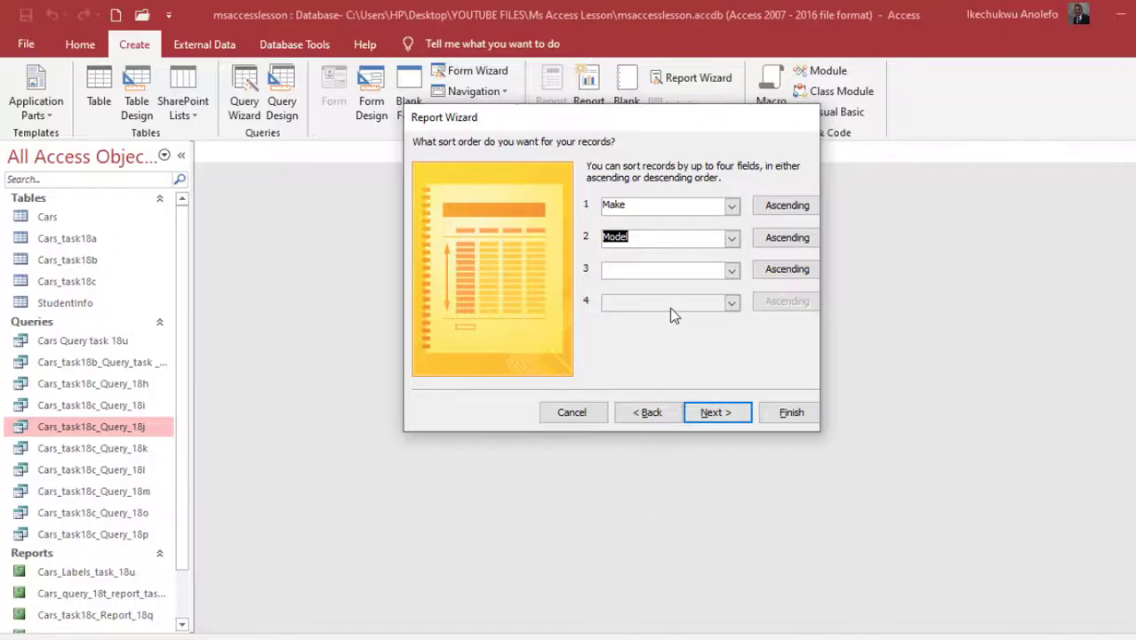
pyautogui.click(731, 270)
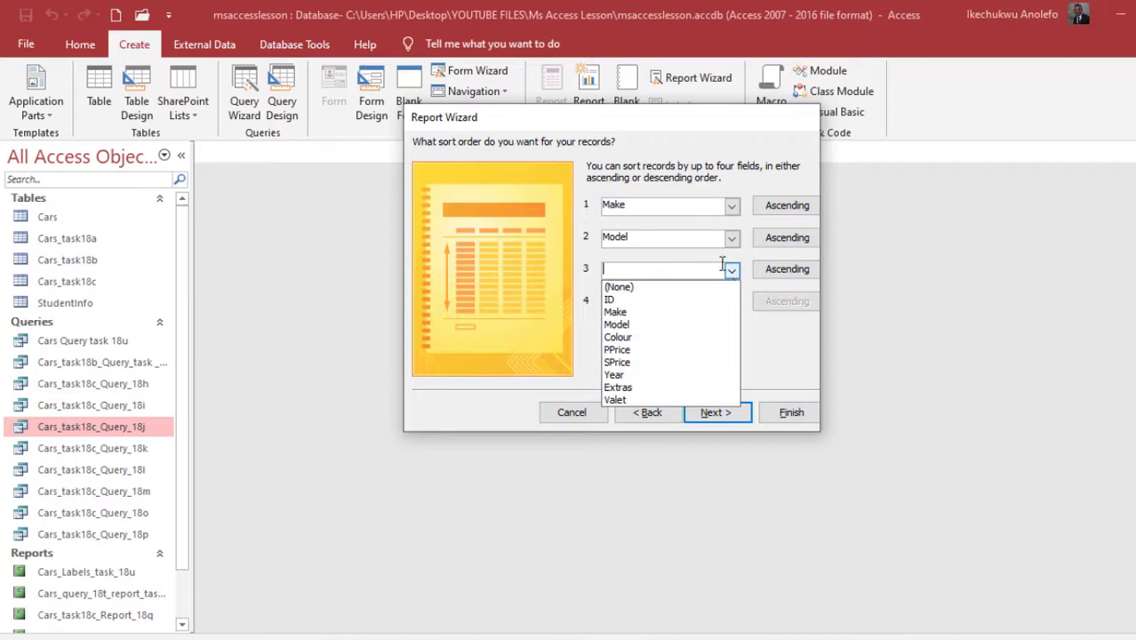
pyautogui.click(649, 361)
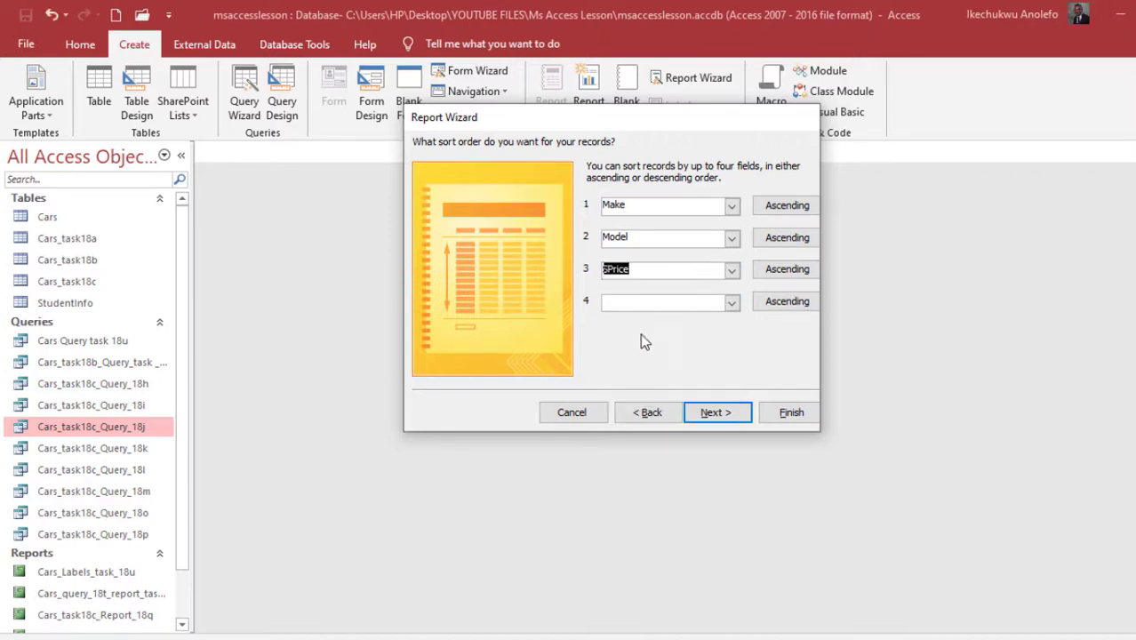
pyautogui.click(775, 276)
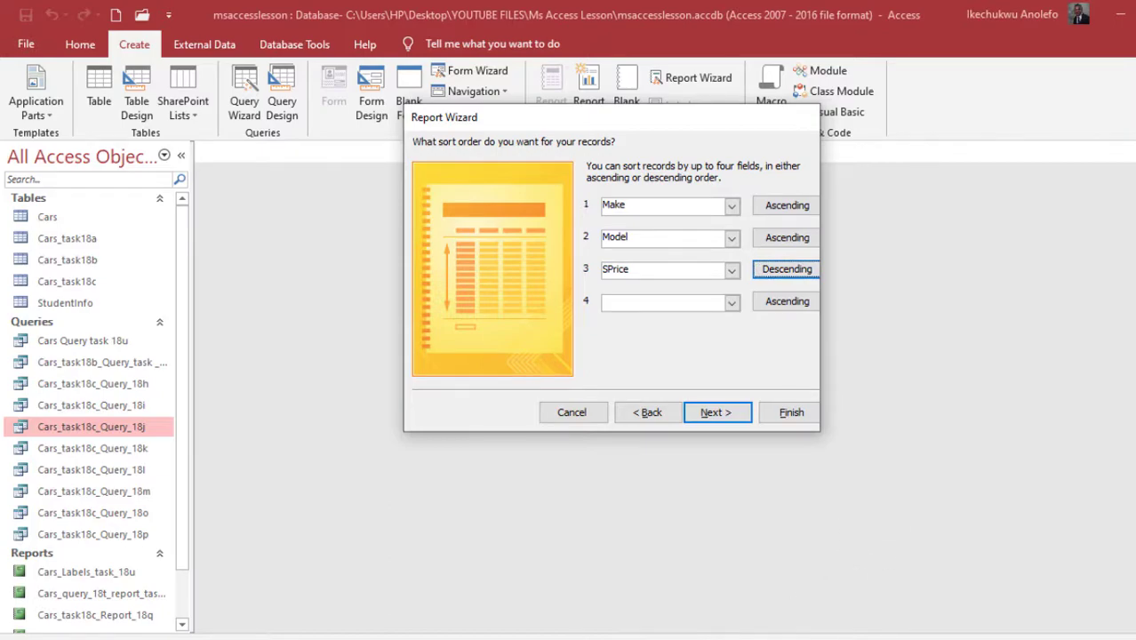
pyautogui.click(721, 637)
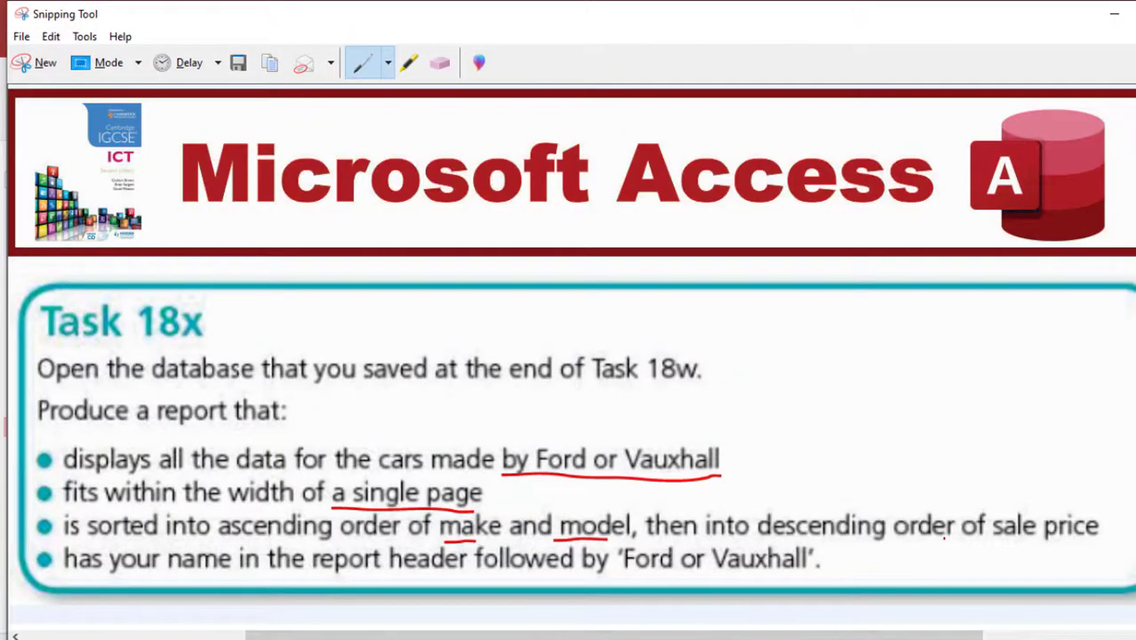
# Underline 'of sale price' and 'Ford or Vauxhall', circle 'a single page', then return to the wizard
pyautogui.moveTo(944, 538); pyautogui.dragTo(1056, 533)
pyautogui.moveTo(624, 574); pyautogui.dragTo(790, 567)
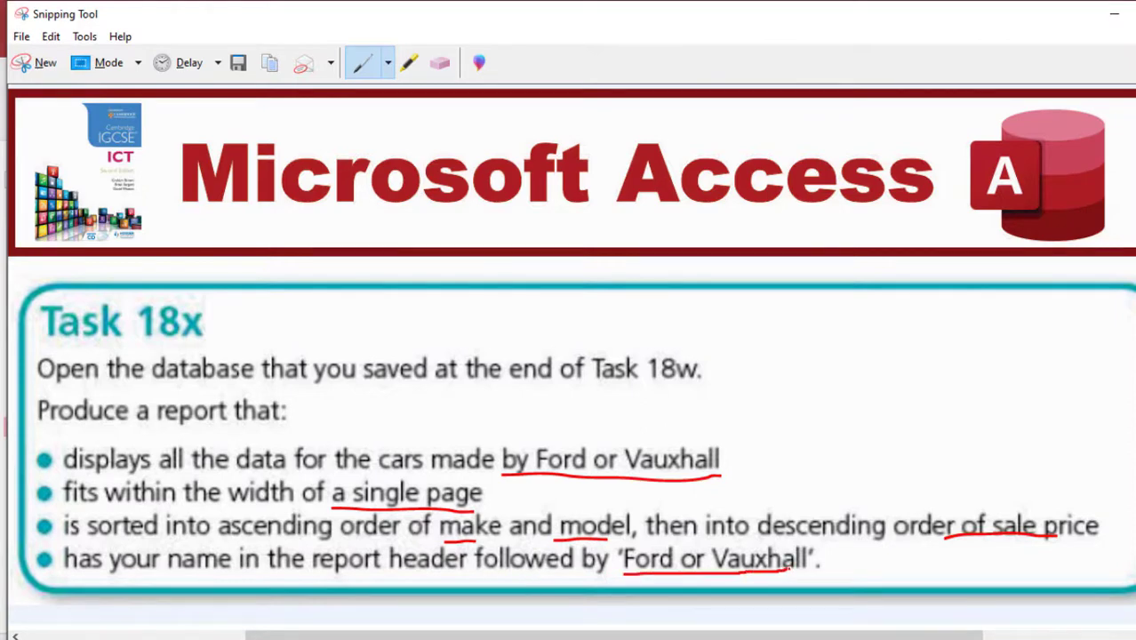
pyautogui.moveTo(495, 500)
pyautogui.mouseDown()
pyautogui.moveTo(380, 473)
pyautogui.moveTo(326, 495)
pyautogui.moveTo(472, 515)
pyautogui.moveTo(489, 495)
pyautogui.mouseUp()
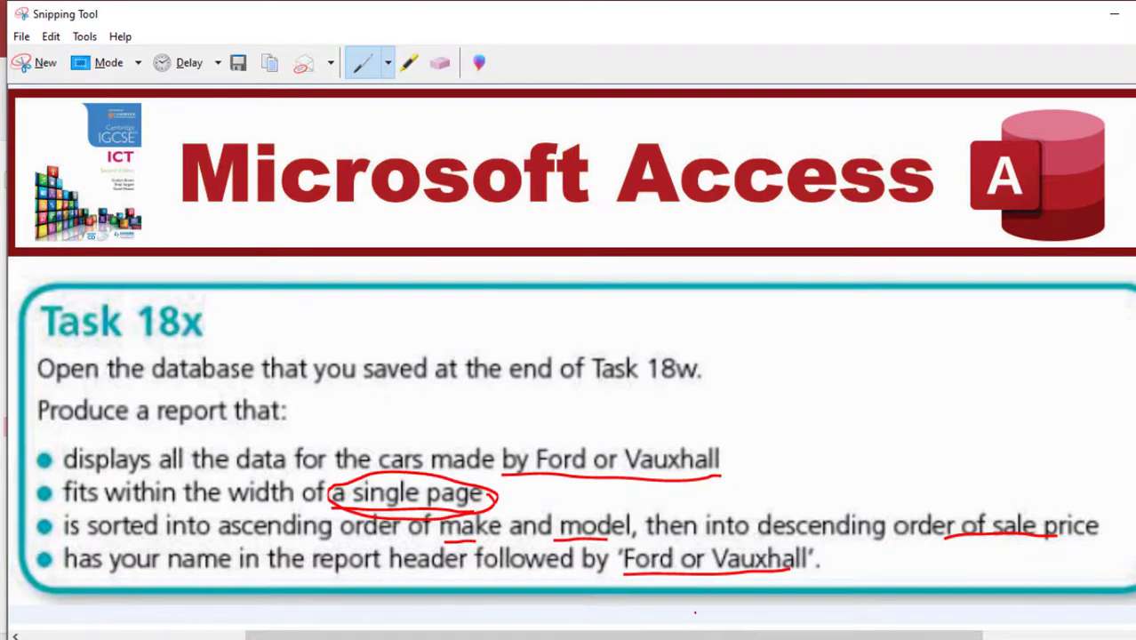
pyautogui.moveTo(711, 633)
pyautogui.click(715, 587)
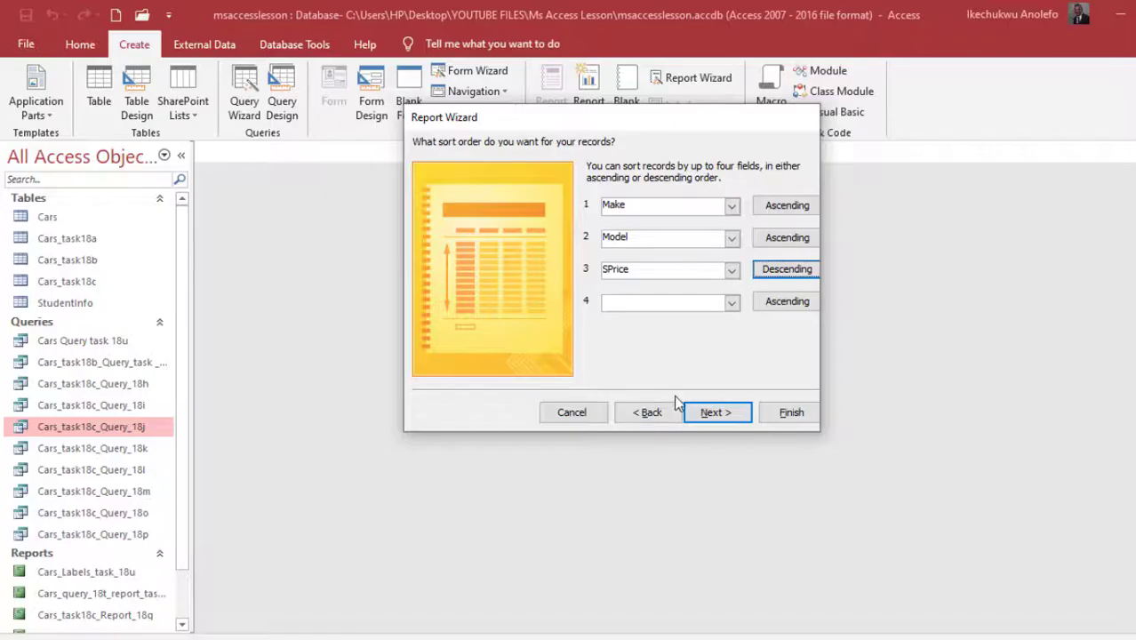
# Choose Landscape orientation and tick 'Adjust the field width so all fields fit on a page'
pyautogui.click(716, 412)
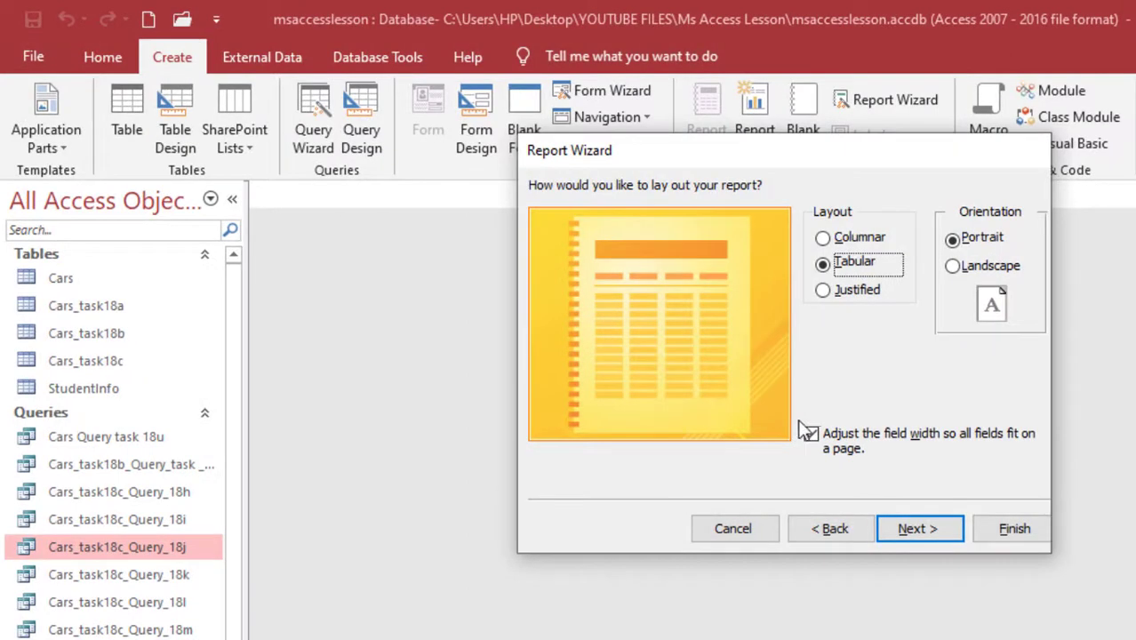
pyautogui.click(951, 266)
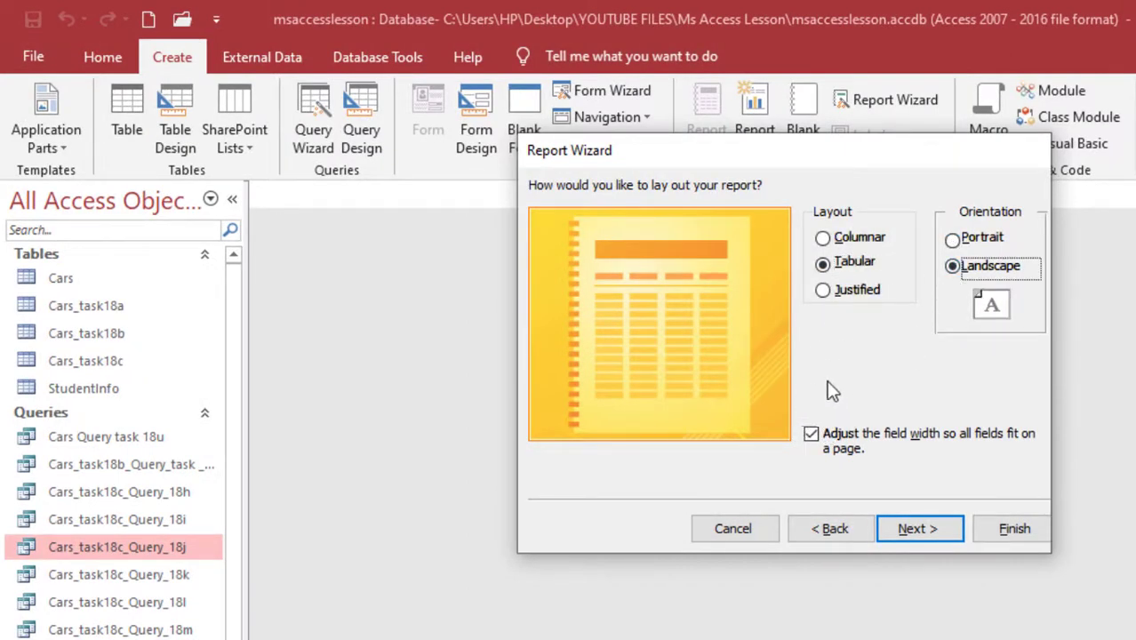
pyautogui.click(811, 434)
pyautogui.click(920, 524)
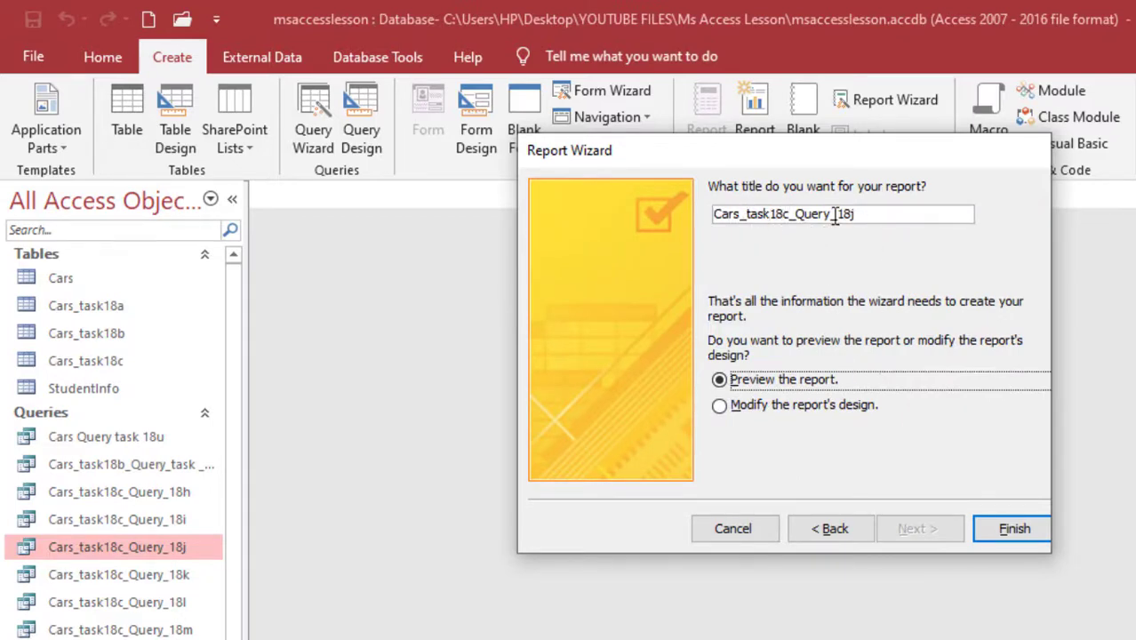
# Title the report Cars_task18c_Report_18x and finish with it opening in Design View
pyautogui.moveTo(830, 220); pyautogui.dragTo(799, 222)
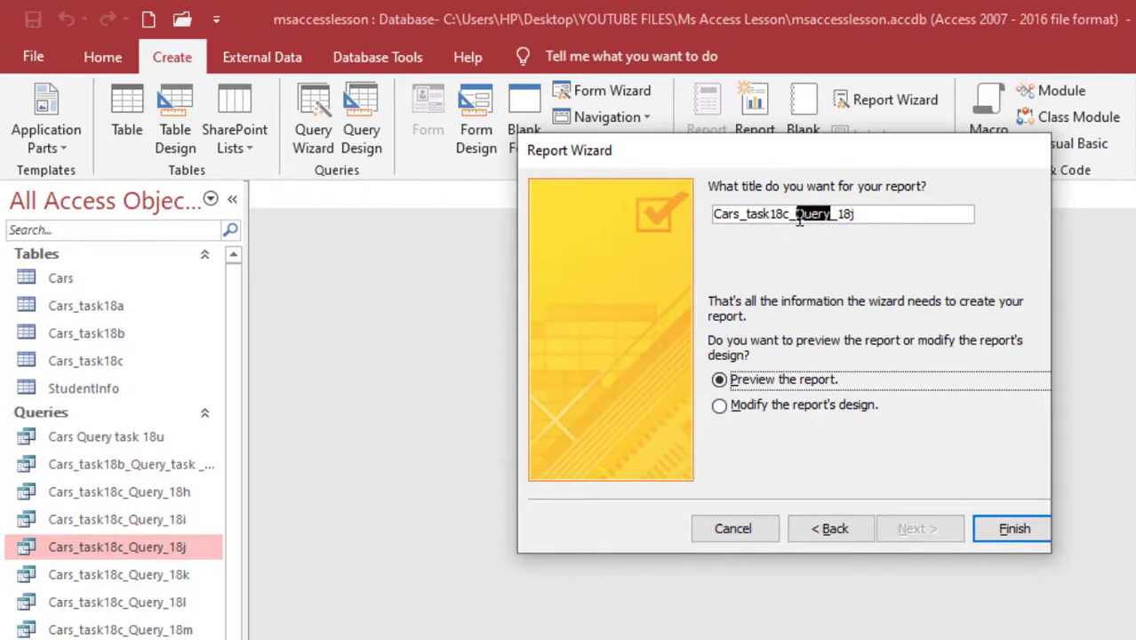
pyautogui.write('Report')
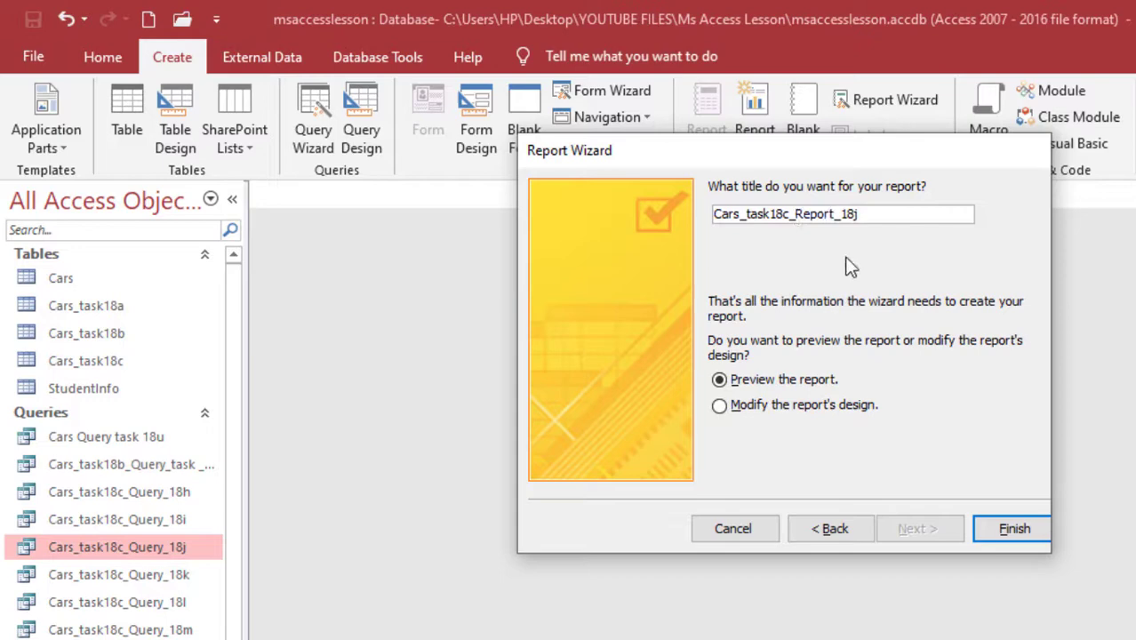
pyautogui.click(864, 214)
pyautogui.click(719, 408)
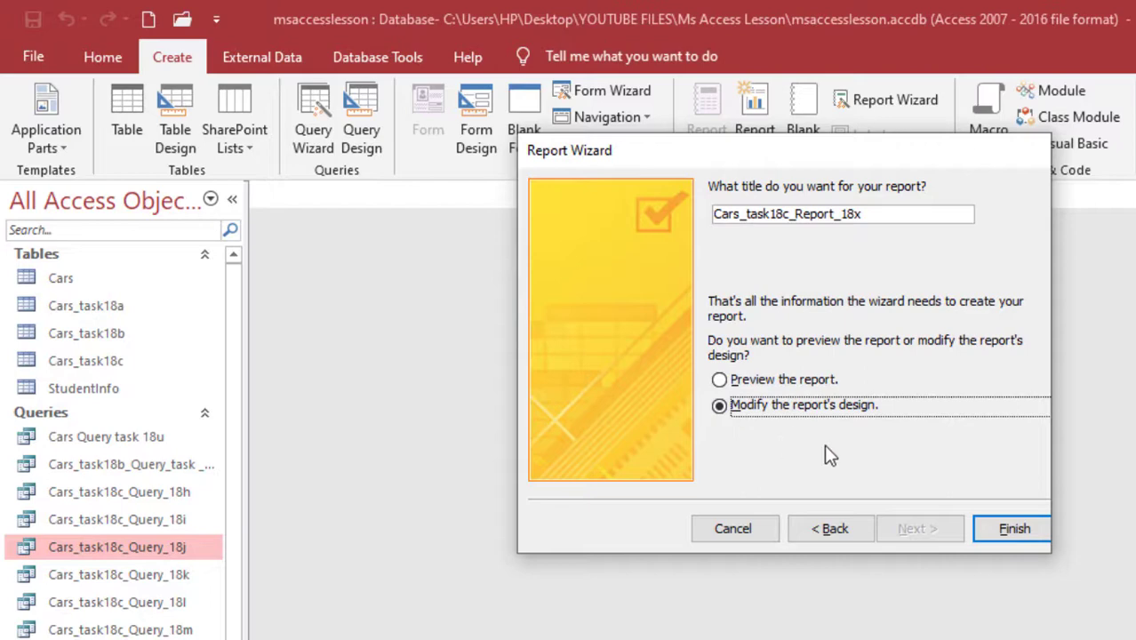
pyautogui.click(999, 527)
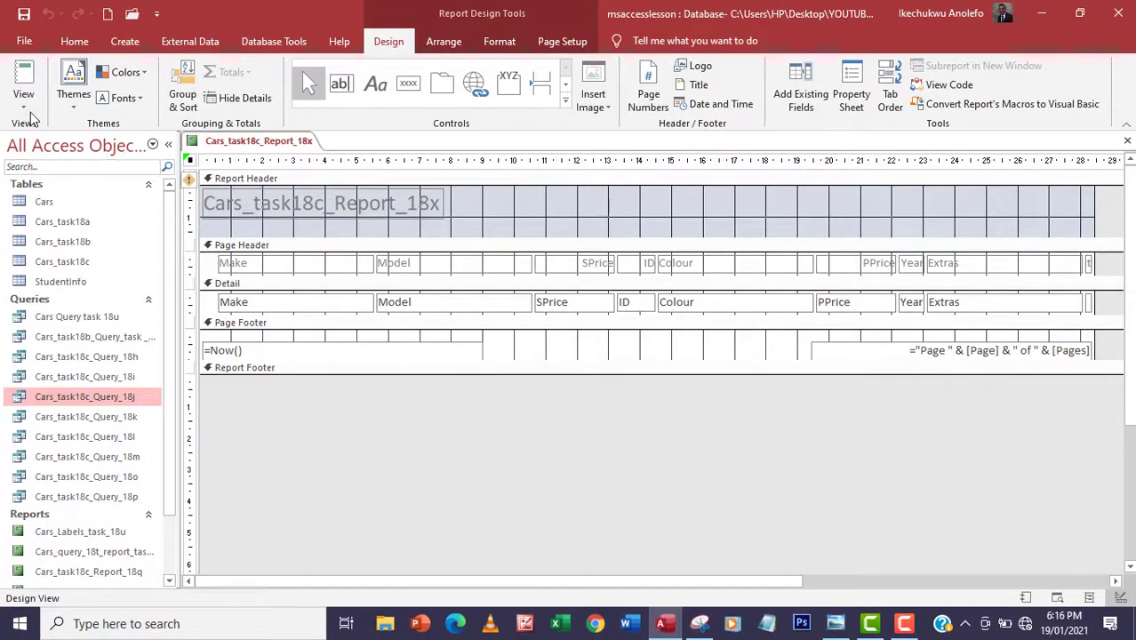
# Switch the report to Layout View and narrow the Make column and its heading
pyautogui.click(24, 100)
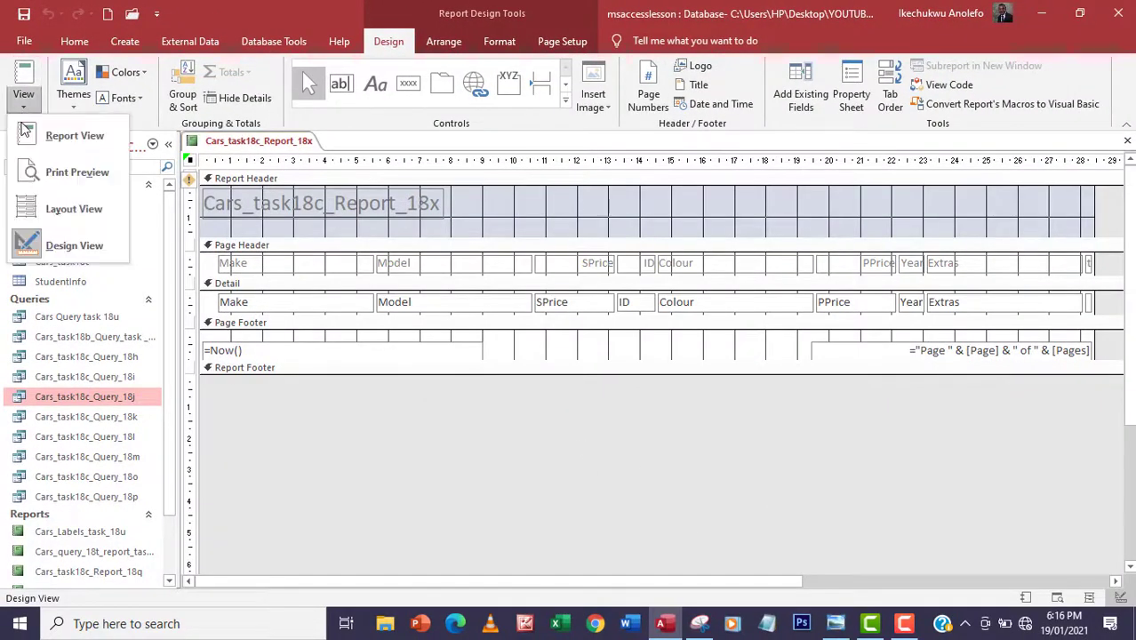
pyautogui.click(66, 212)
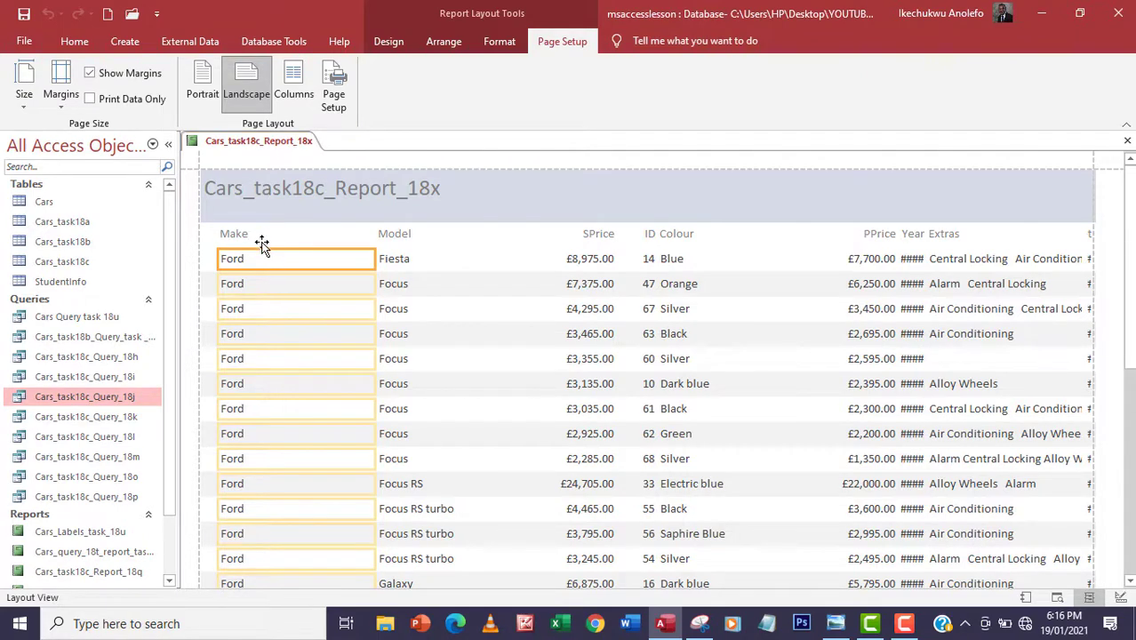
pyautogui.click(247, 235)
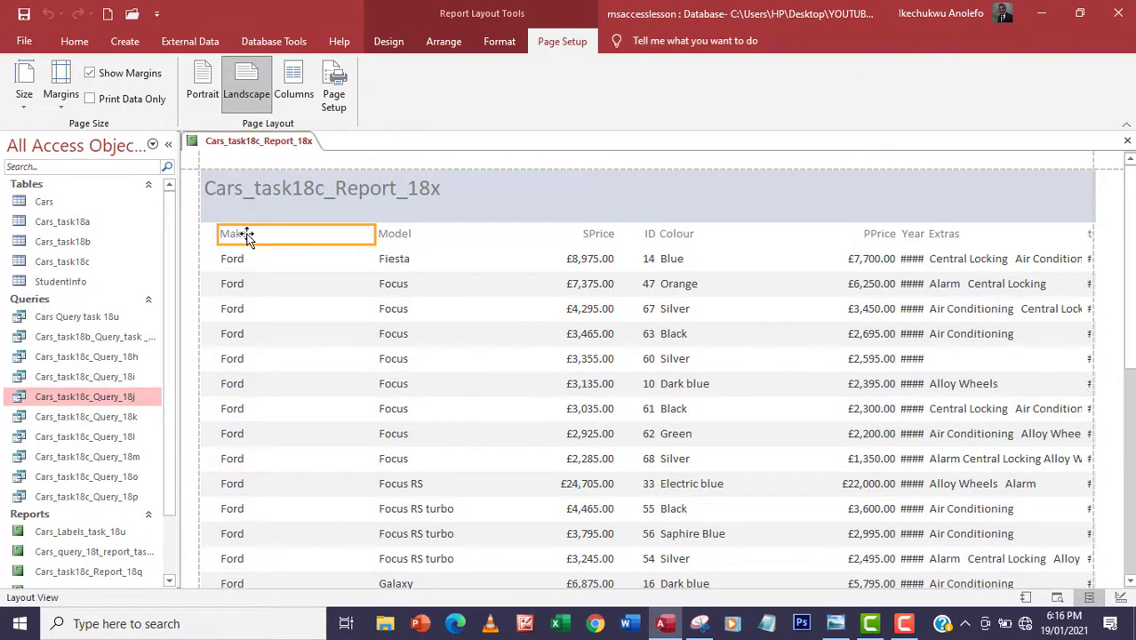
pyautogui.keyDown('ctrl'); pyautogui.click(249, 265); pyautogui.keyUp('ctrl')
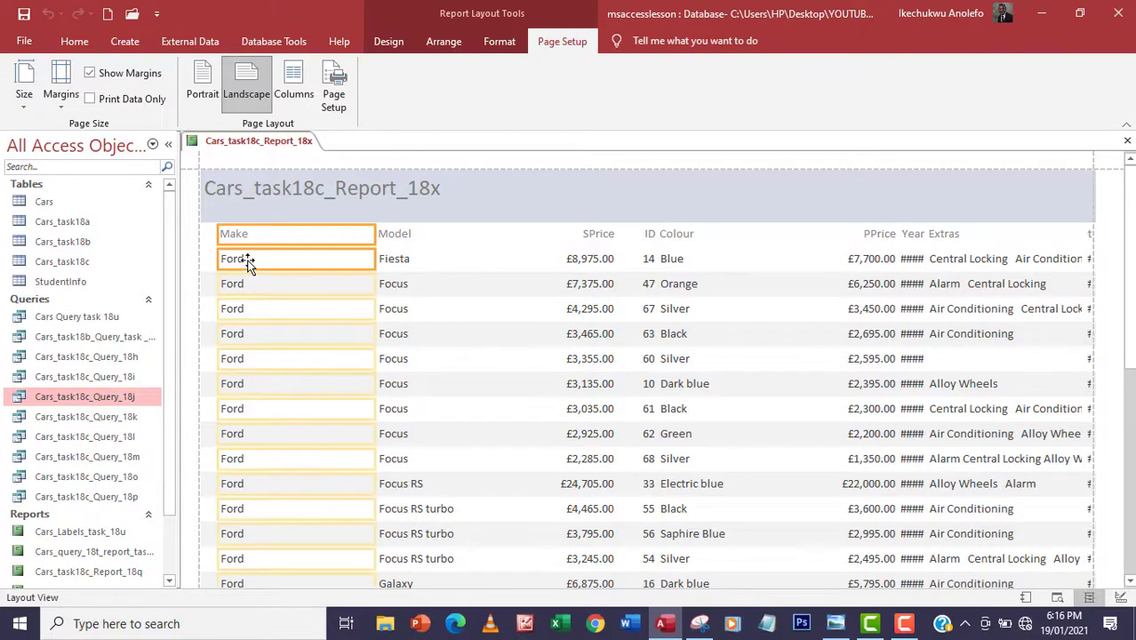
pyautogui.moveTo(375, 258); pyautogui.dragTo(258, 272)
# Narrow the Model column, then drag it left to sit directly beside Make
pyautogui.click(387, 216)
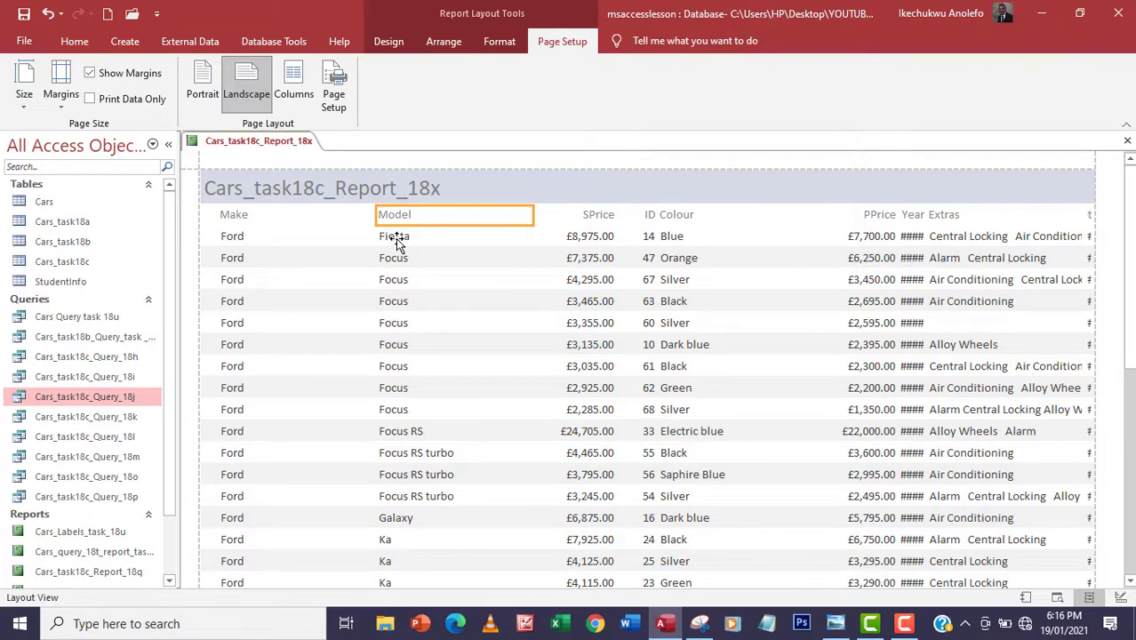
pyautogui.click(396, 238)
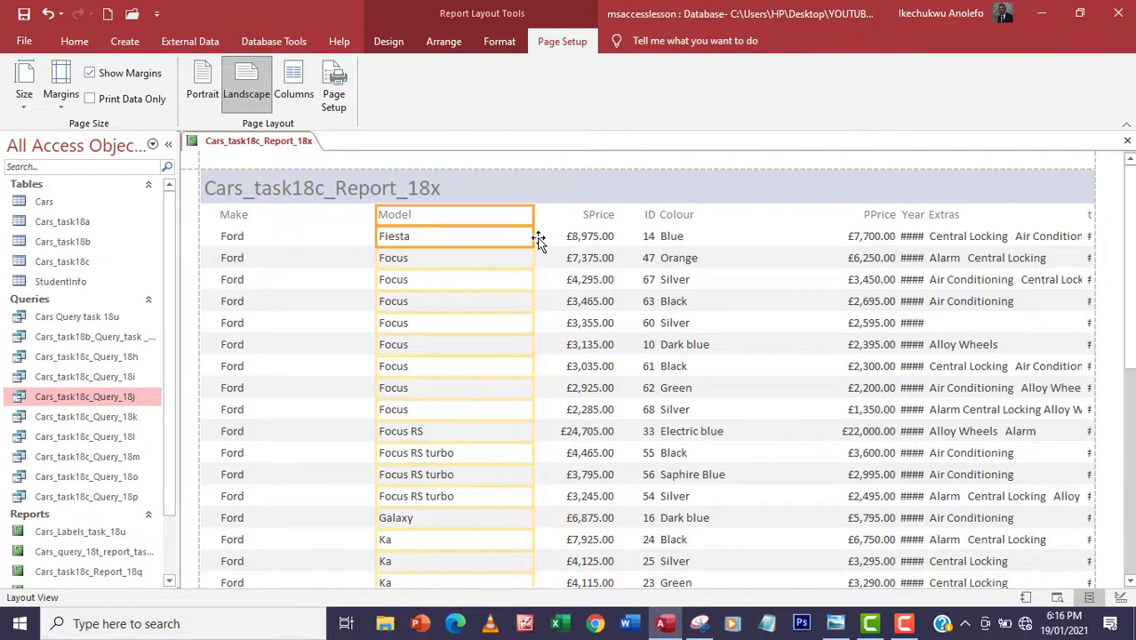
pyautogui.moveTo(533, 237); pyautogui.dragTo(453, 251)
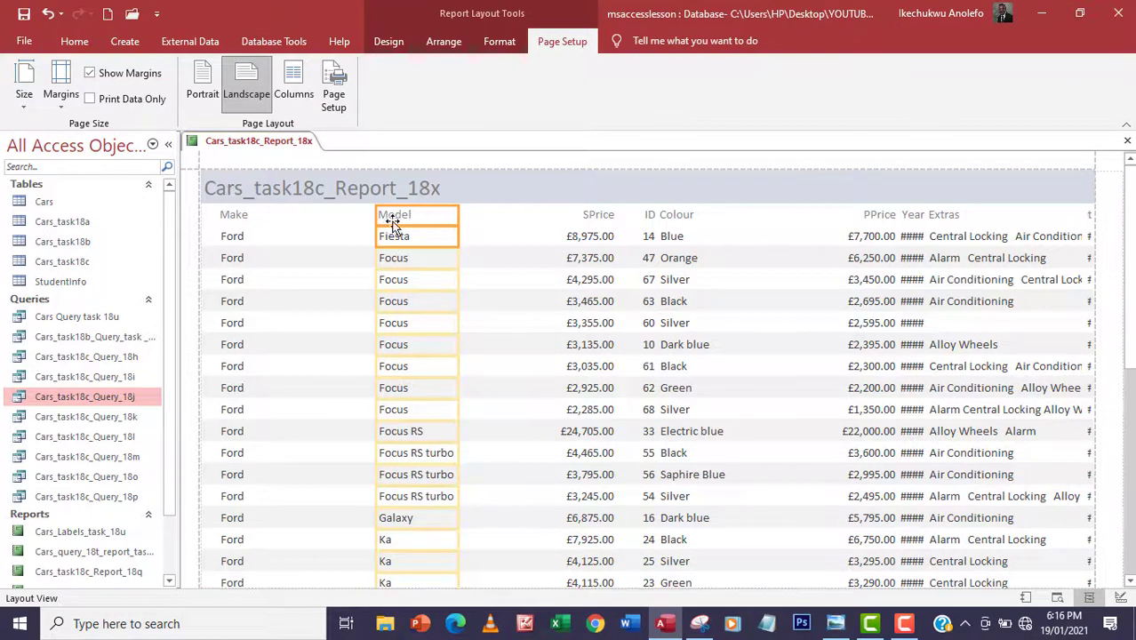
pyautogui.moveTo(330, 223); pyautogui.dragTo(299, 218)
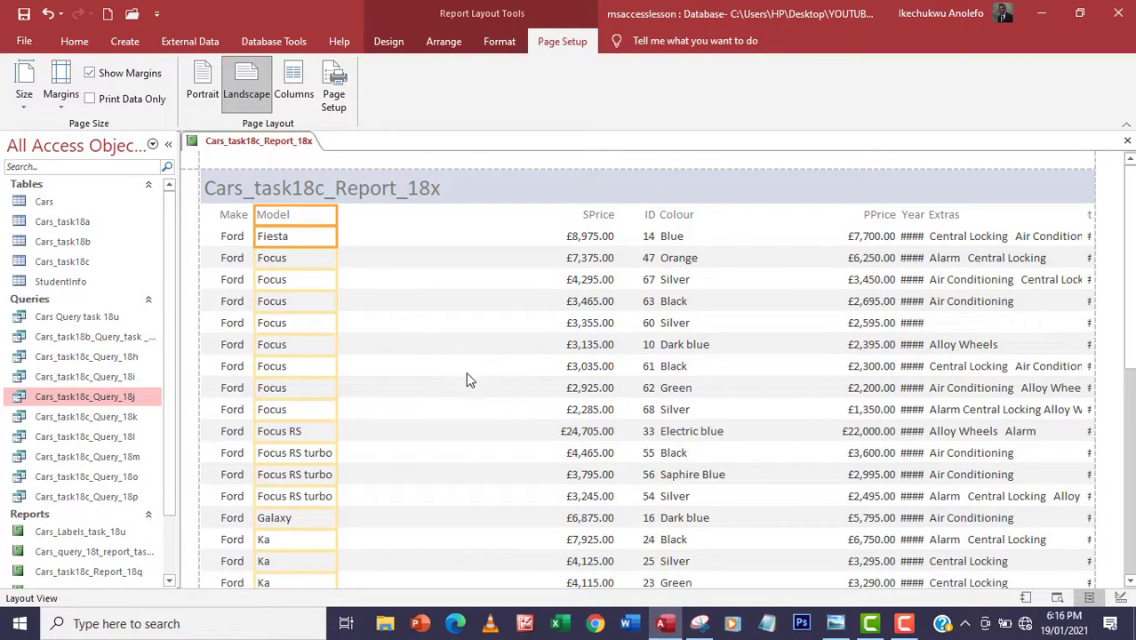
# Scroll through the Layout View report to check columns Make through Valet fit one page width
pyautogui.scroll(-10, 382, 387)
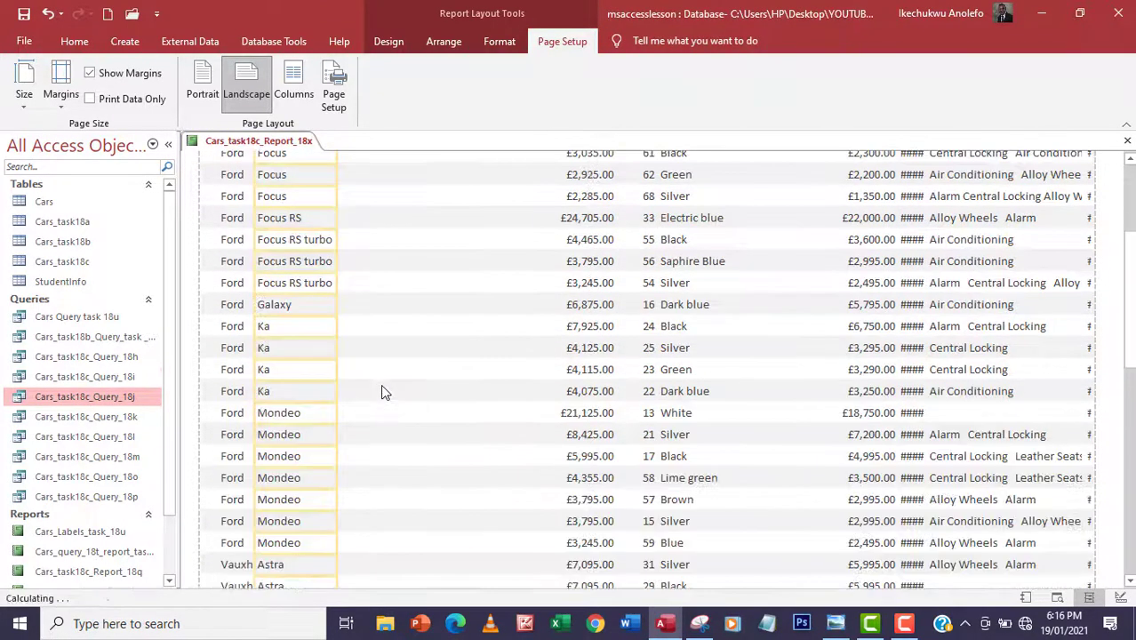
pyautogui.scroll(-3, 382, 394)
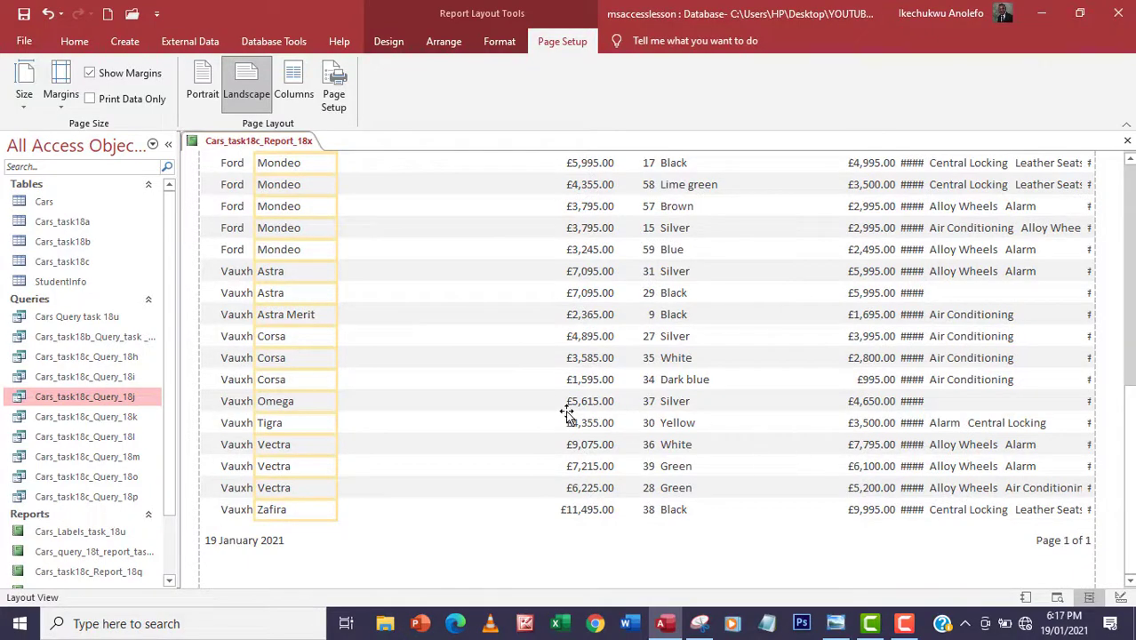
pyautogui.scroll(13, 528, 420)
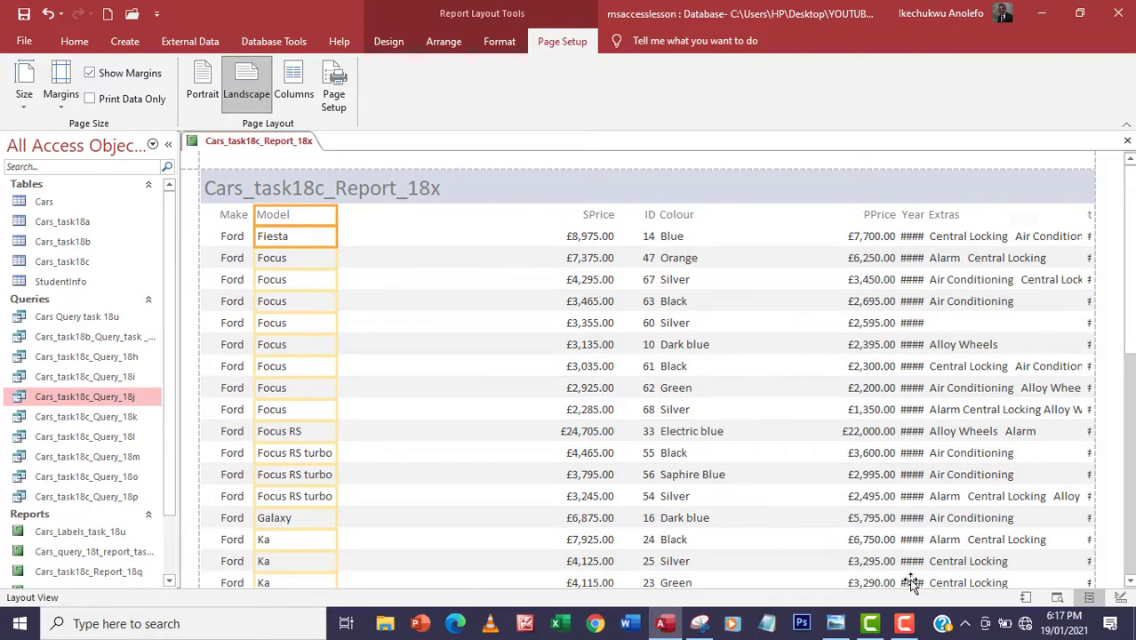
pyautogui.click(907, 622)
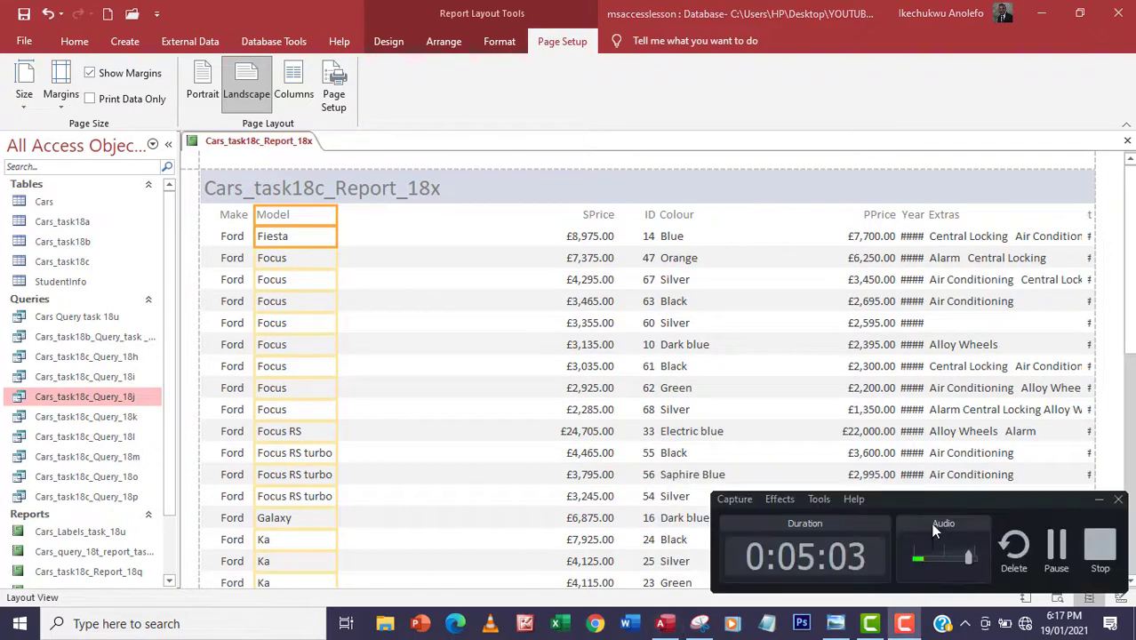
pyautogui.click(1056, 546)
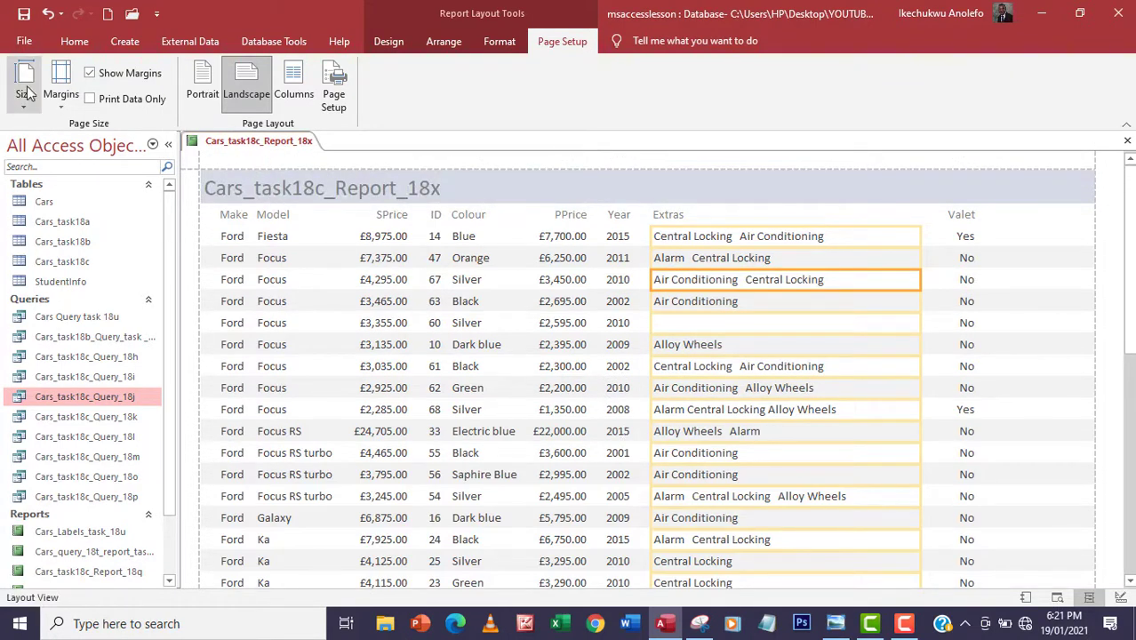
# Switch Cars_task18c_Report_18x to Report View and scroll through the rows to check the layout
pyautogui.click(74, 41)
pyautogui.click(23, 96)
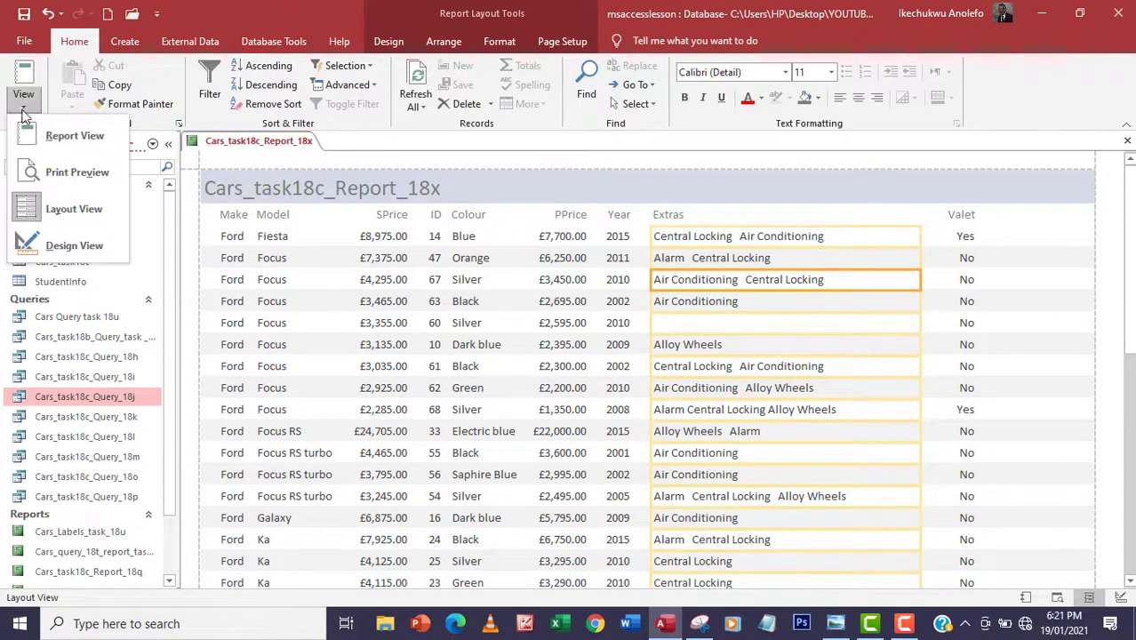
pyautogui.click(51, 132)
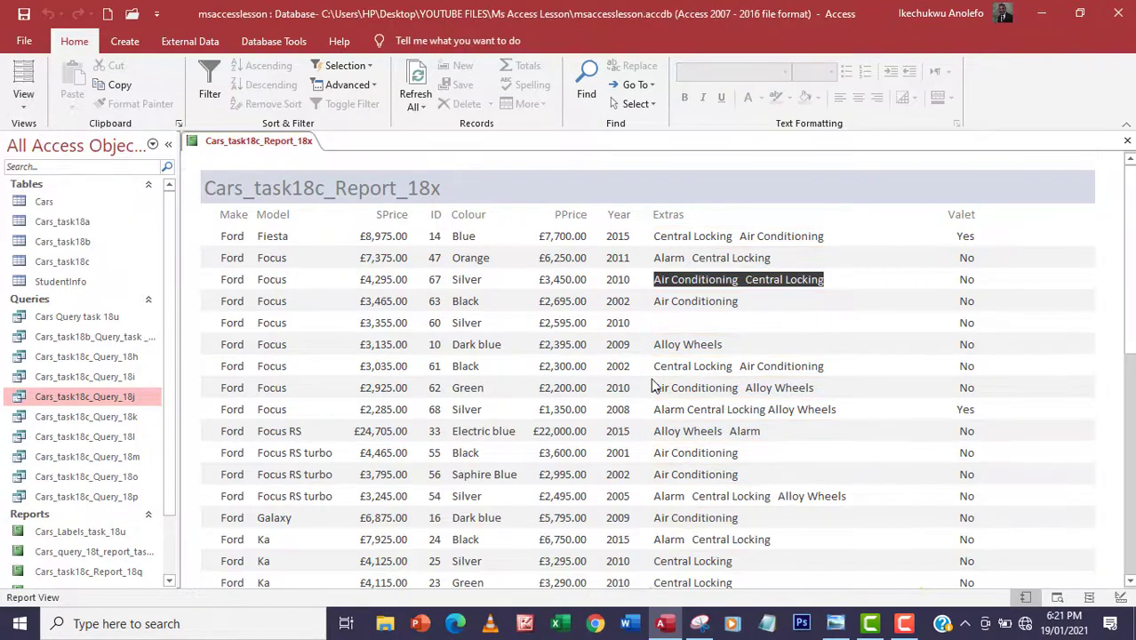
pyautogui.scroll(-3, 616, 426)
pyautogui.scroll(-1, 652, 385)
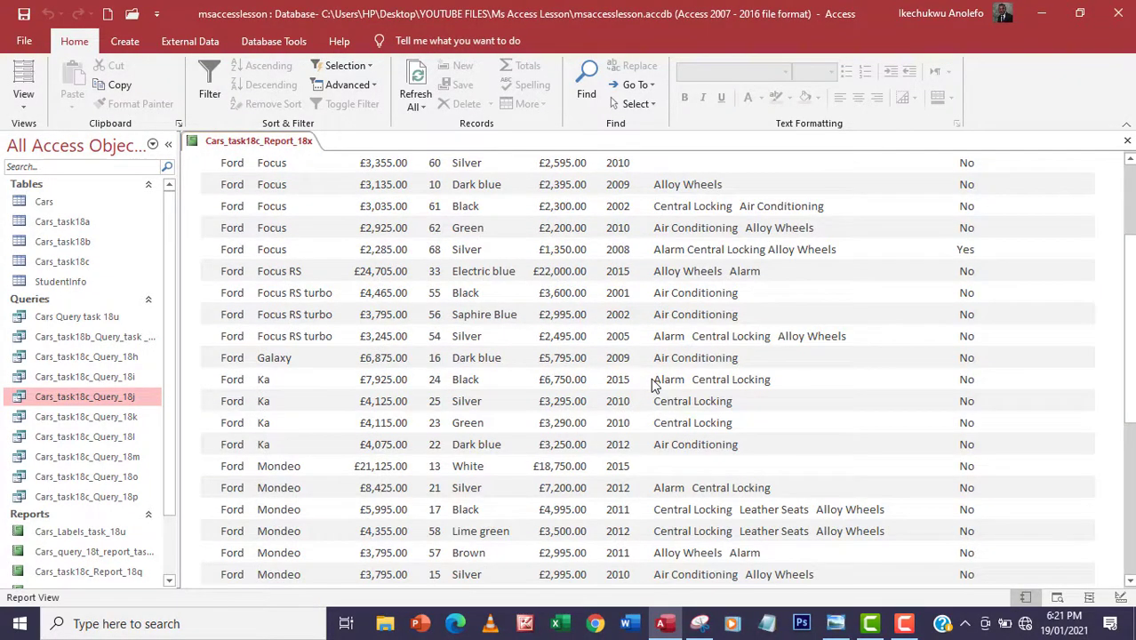
pyautogui.scroll(3, 651, 385)
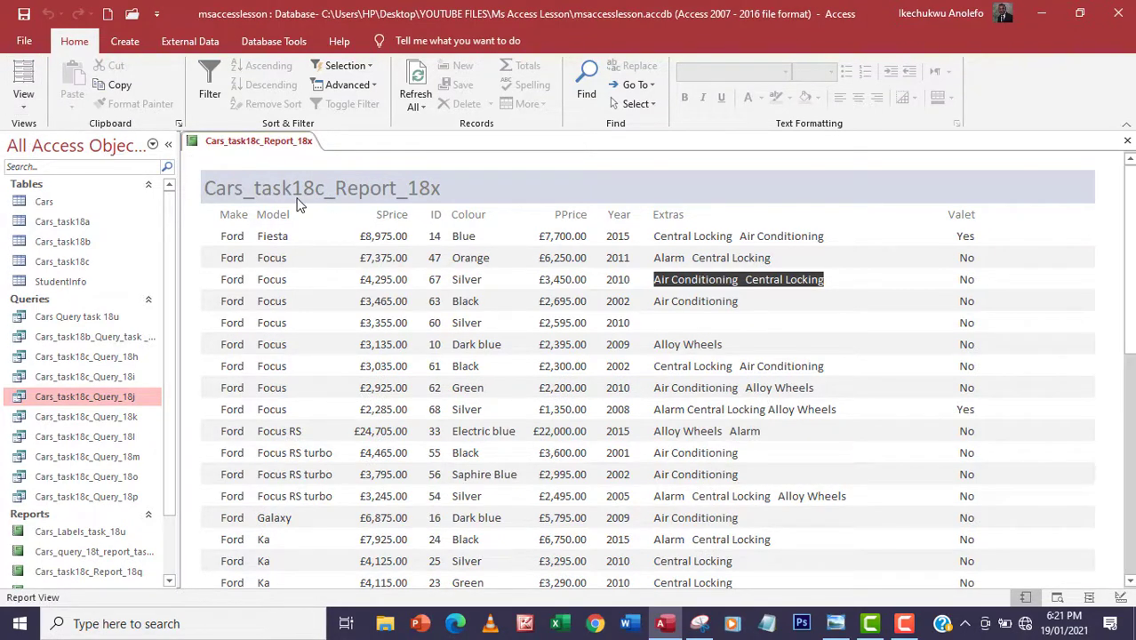
pyautogui.click(23, 104)
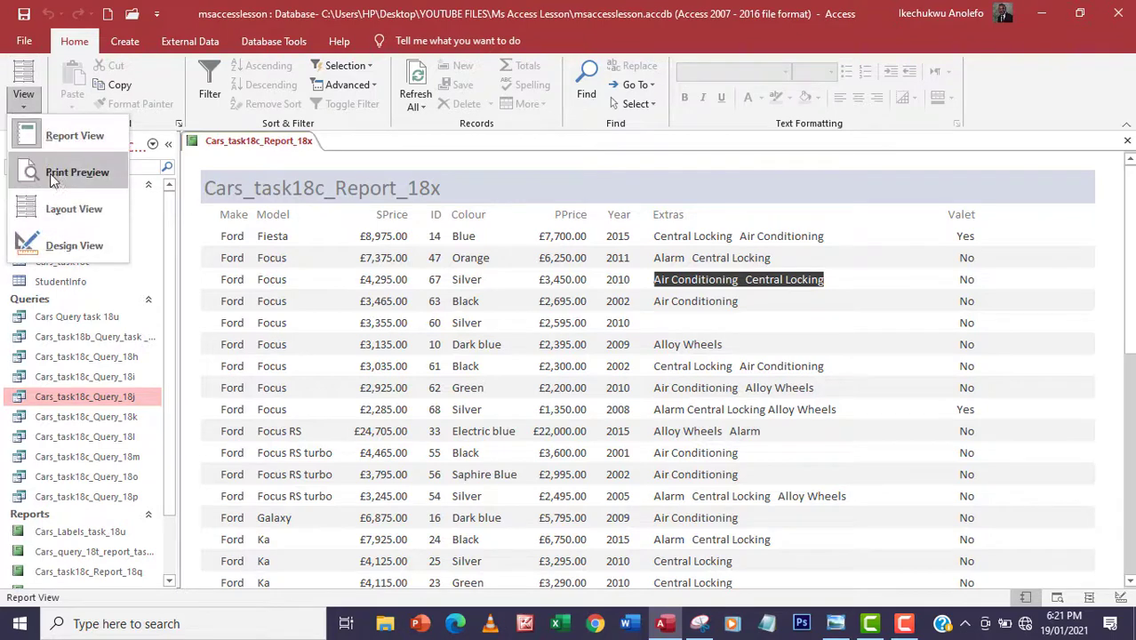
# In Design View, retype the header title as the author's name plus 'For or Vauxhall', then preview it
pyautogui.click(53, 246)
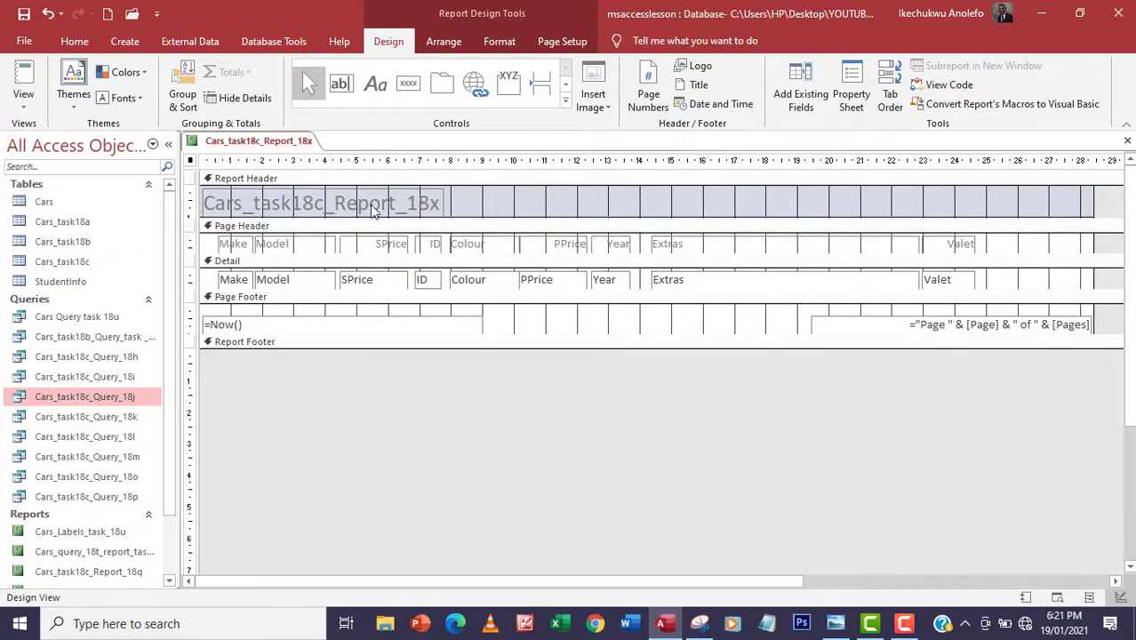
pyautogui.doubleClick(431, 204)
pyautogui.moveTo(438, 203); pyautogui.dragTo(205, 204)
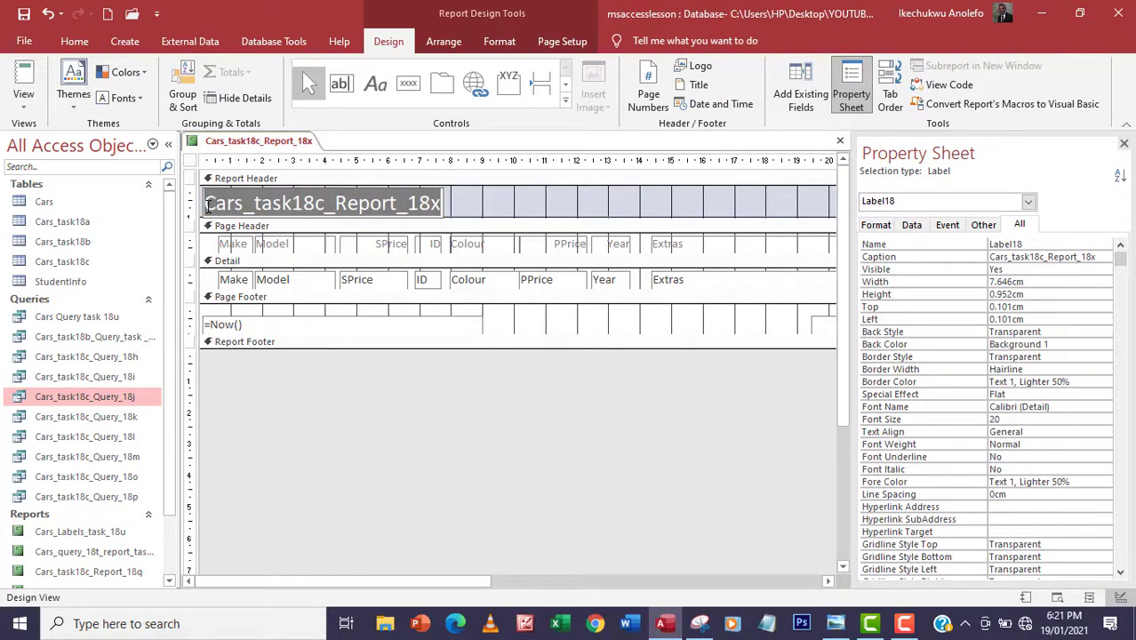
pyautogui.write('Ikechukwu a')
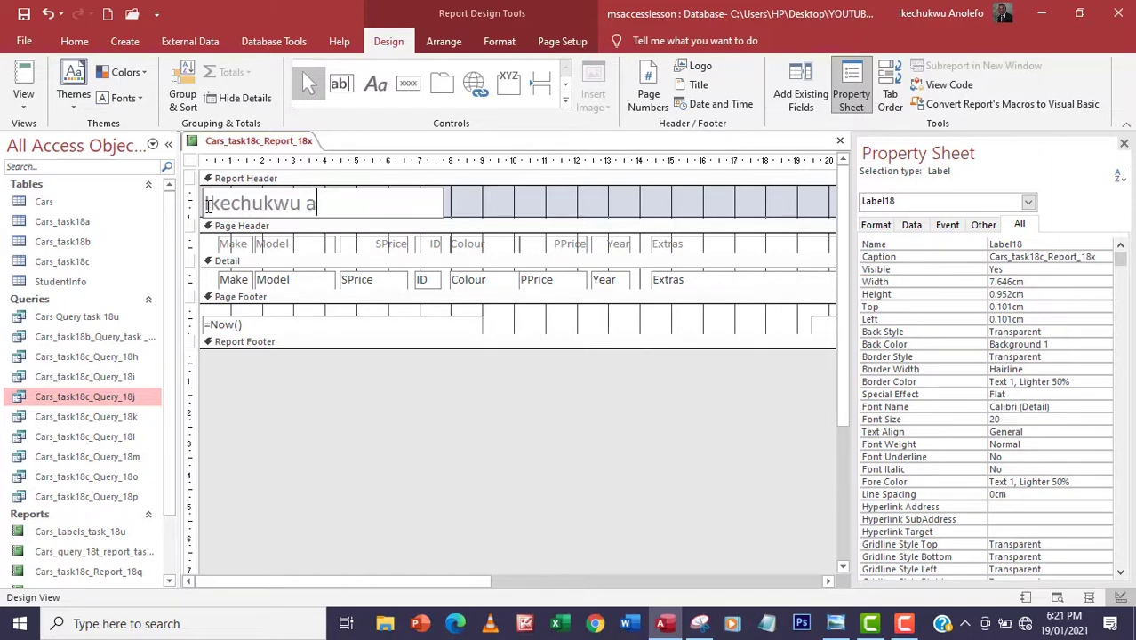
pyautogui.press('BackSpace')
pyautogui.write('Anolefo')
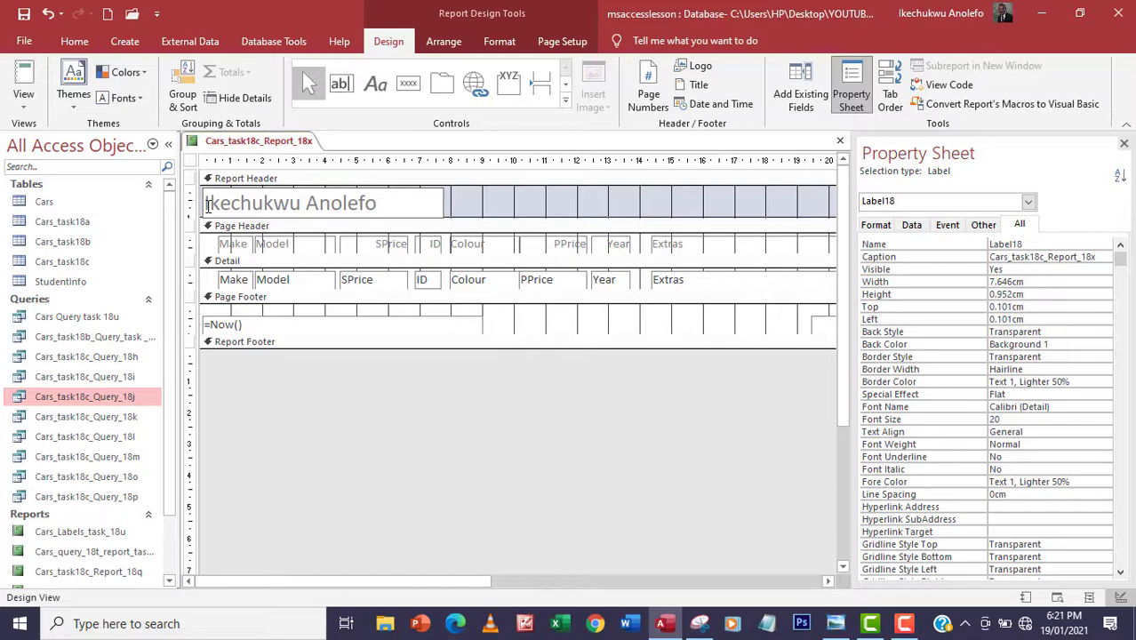
pyautogui.write(' For or Vauxhall')
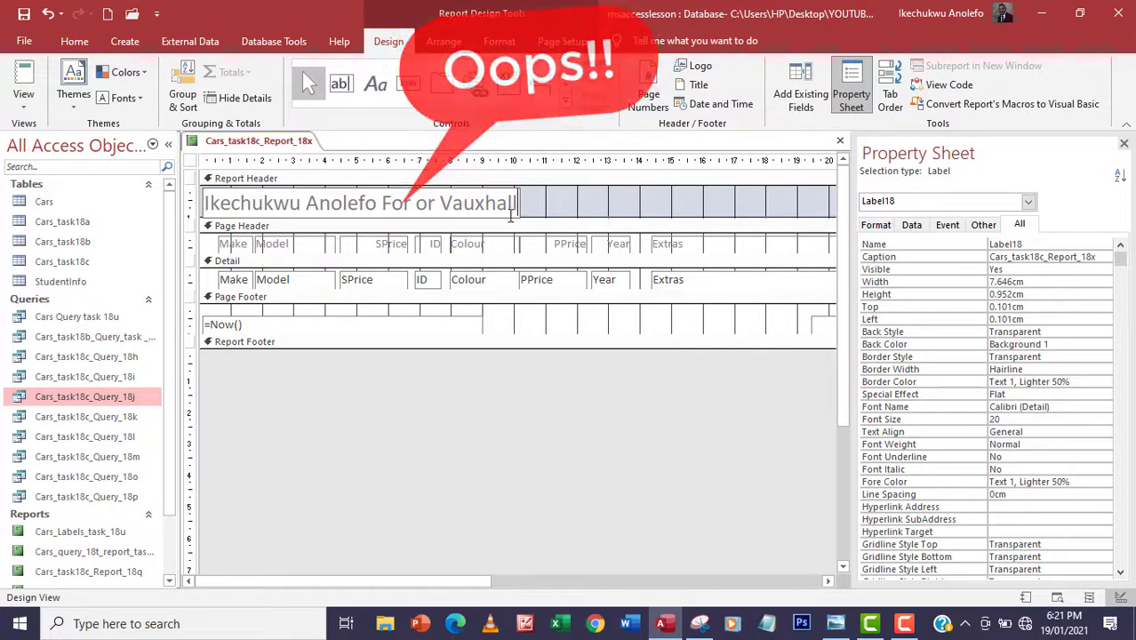
pyautogui.click(547, 210)
pyautogui.click(494, 203)
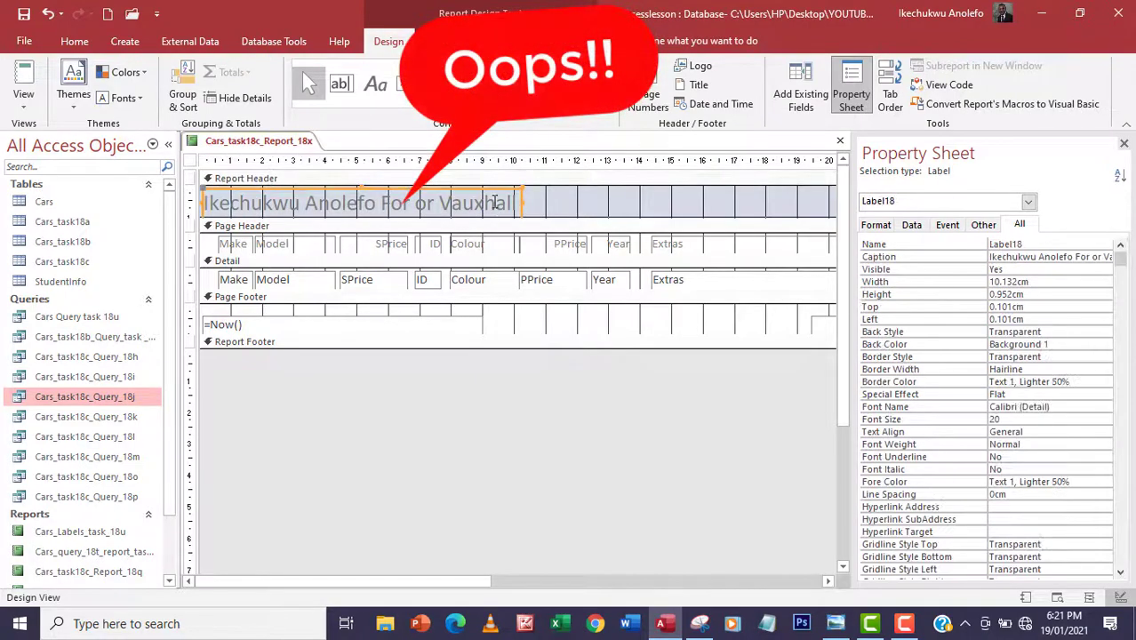
pyautogui.click(23, 88)
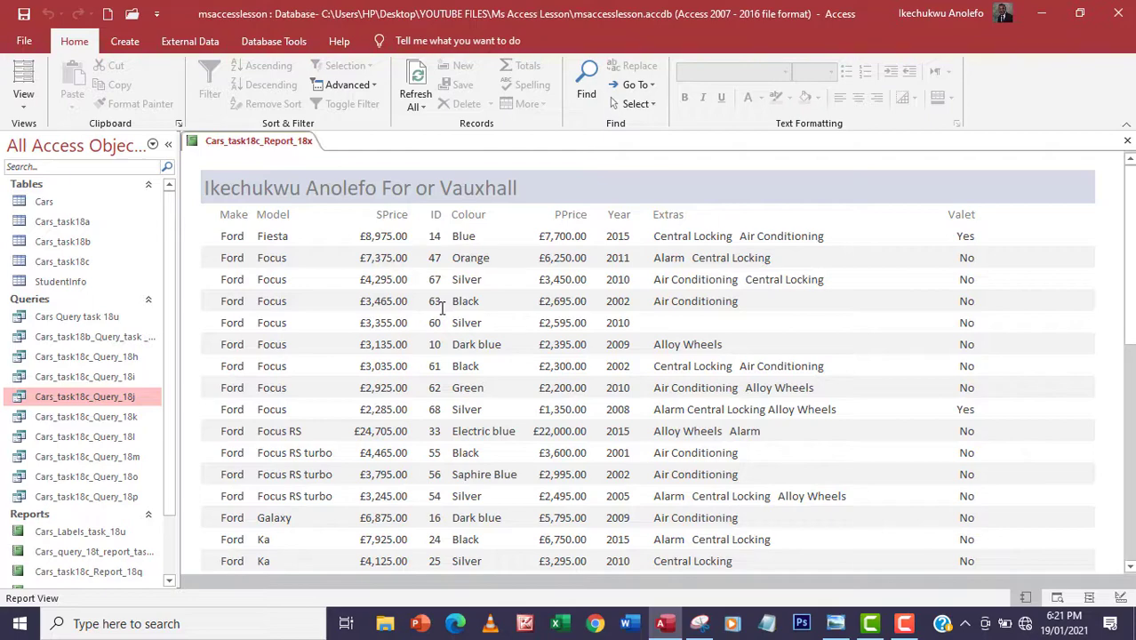
pyautogui.scroll(-4, 445, 378)
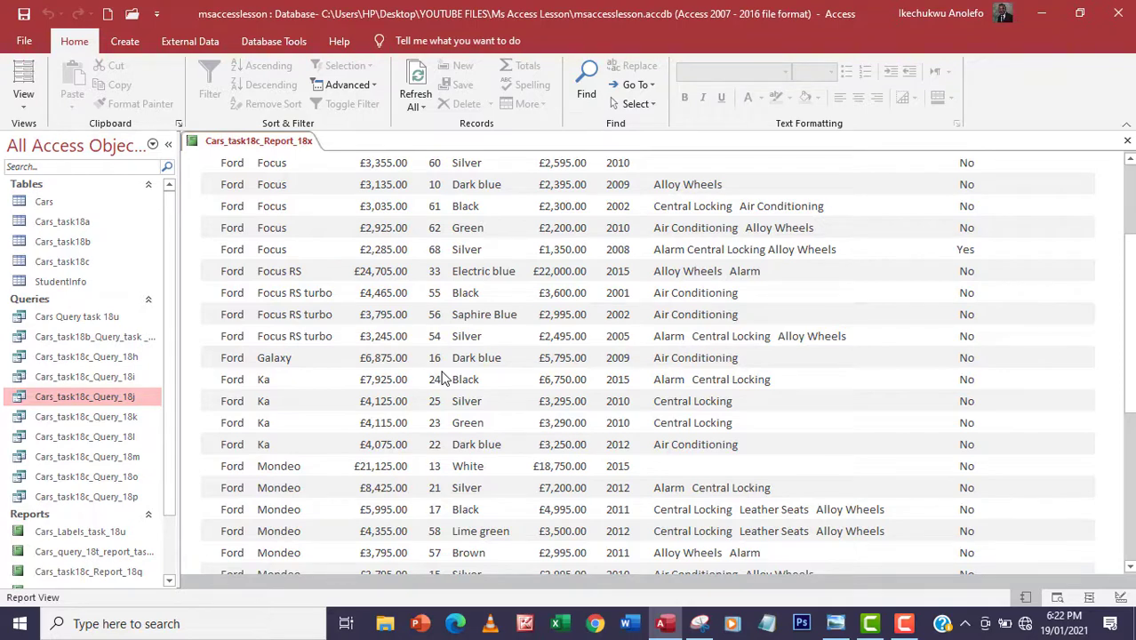
pyautogui.scroll(5, 442, 378)
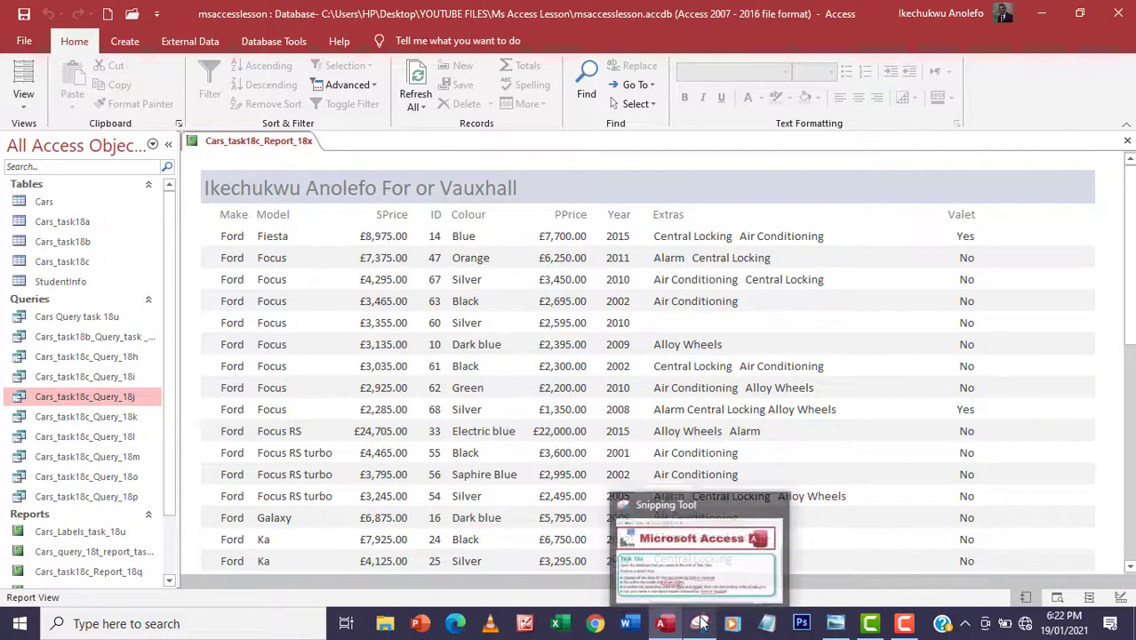
pyautogui.click(698, 623)
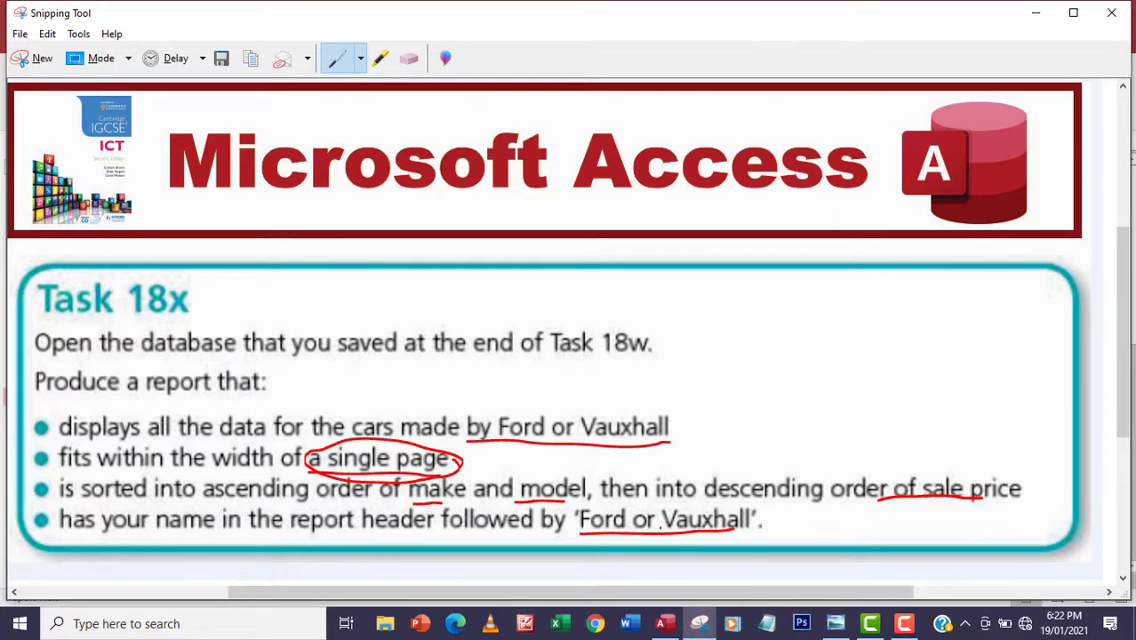
pyautogui.moveTo(661, 622)
pyautogui.click(623, 535)
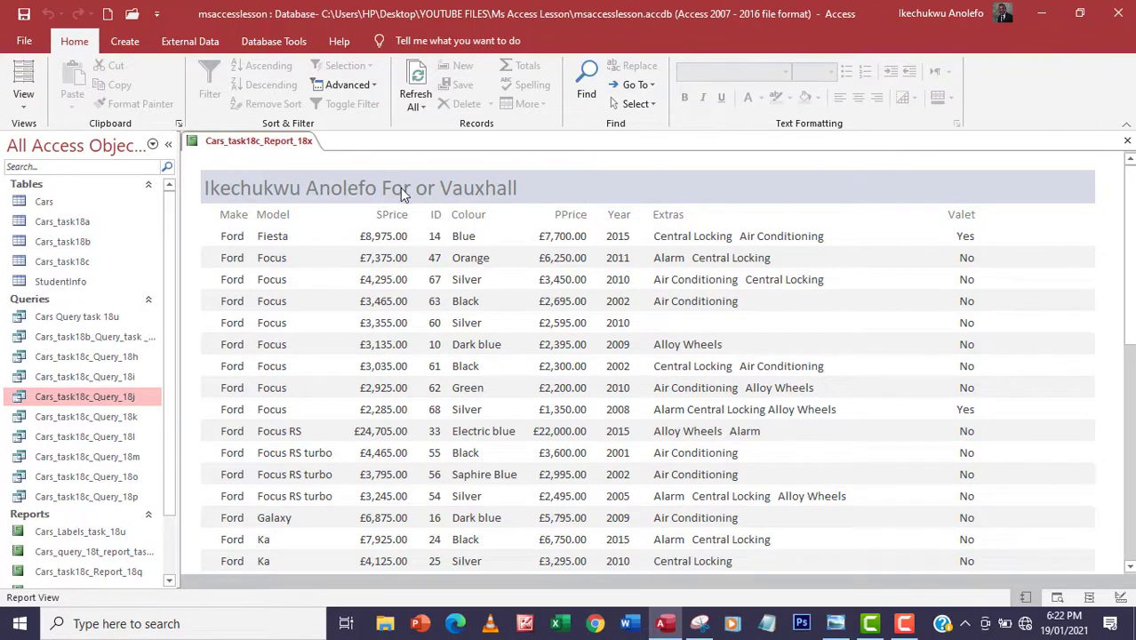
# In Design View, add 'd' after 'For' so the title reads 'Ford or Vauxhall', then recheck in Report View
pyautogui.click(23, 98)
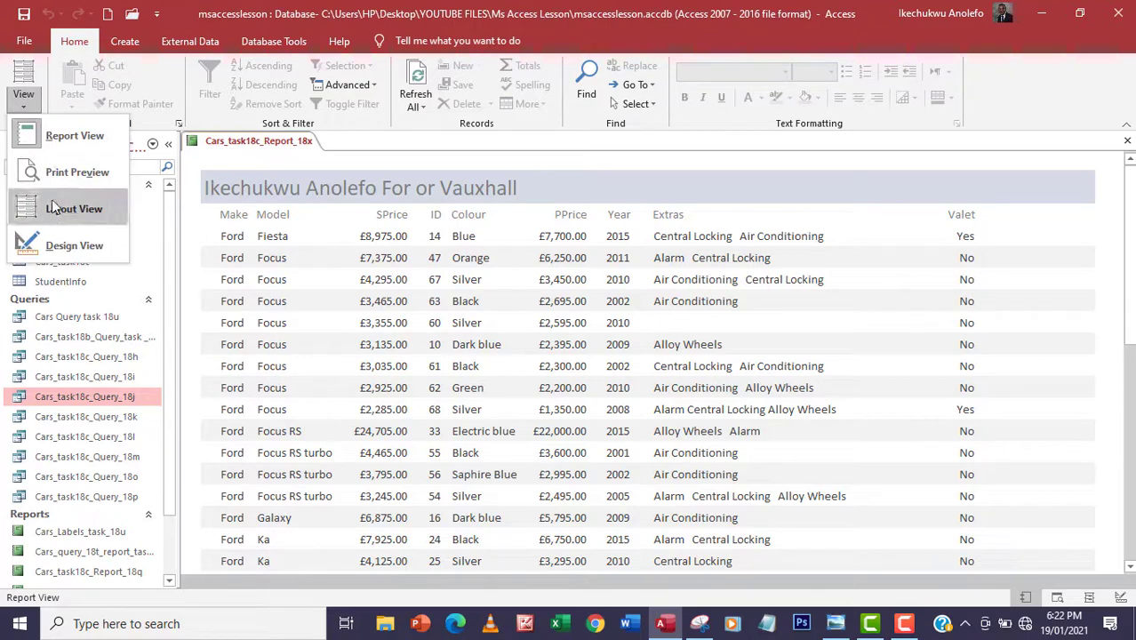
pyautogui.click(63, 244)
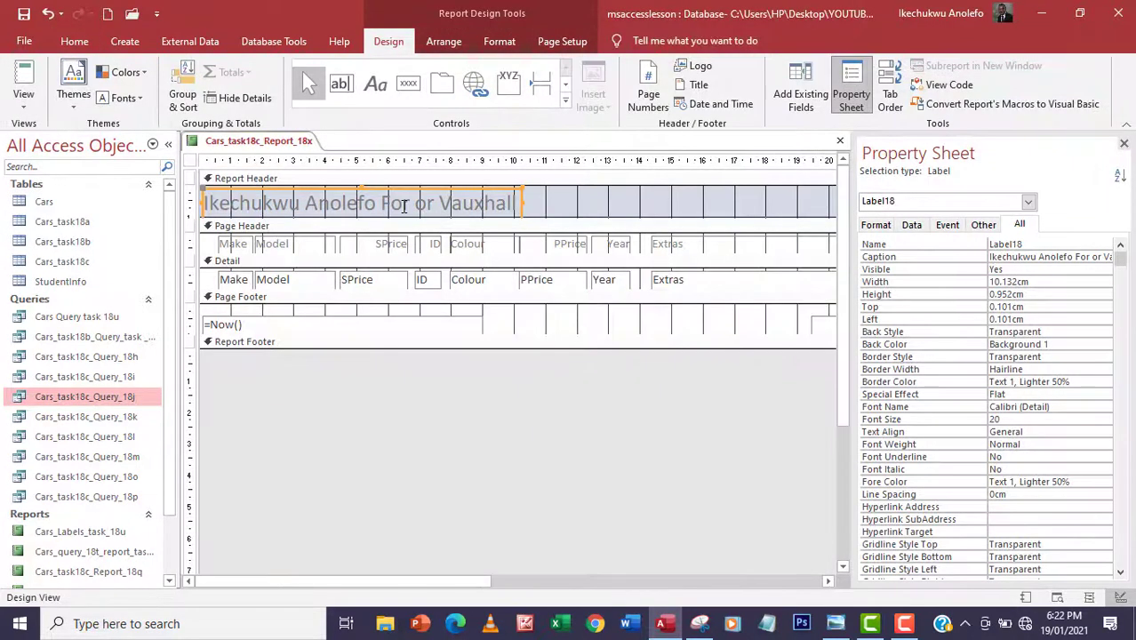
pyautogui.click(411, 203)
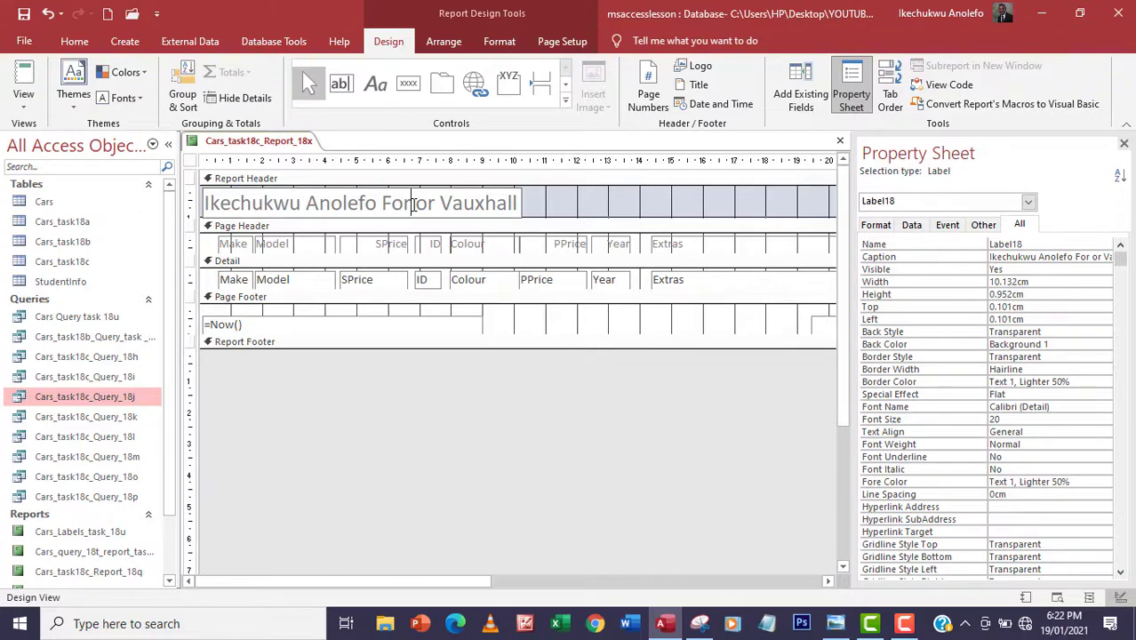
pyautogui.write('d')
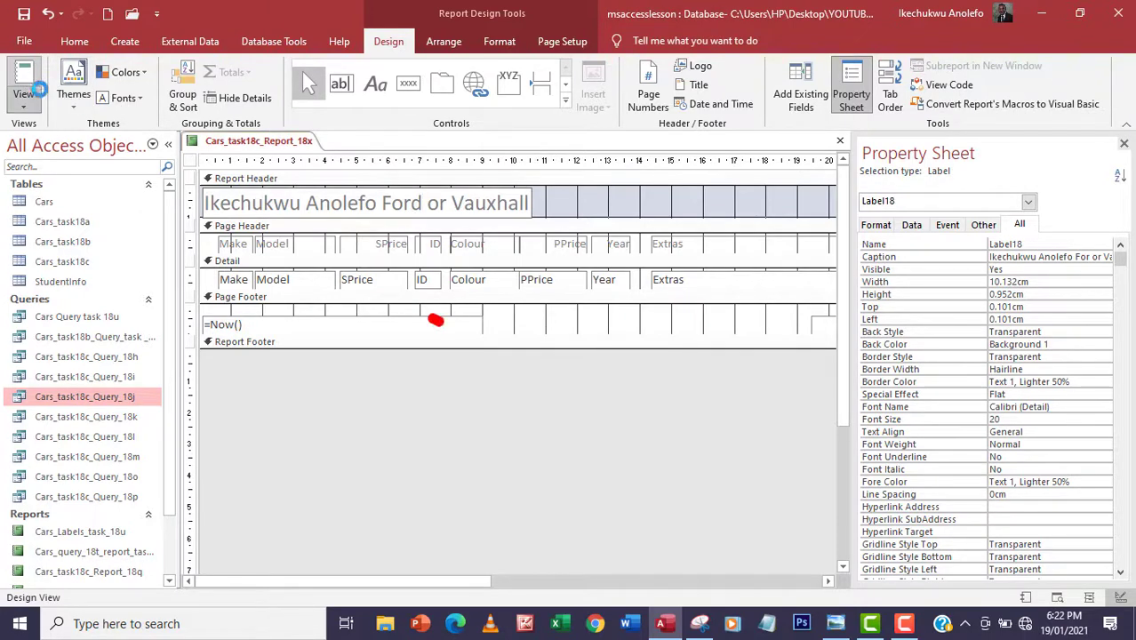
pyautogui.click(35, 89)
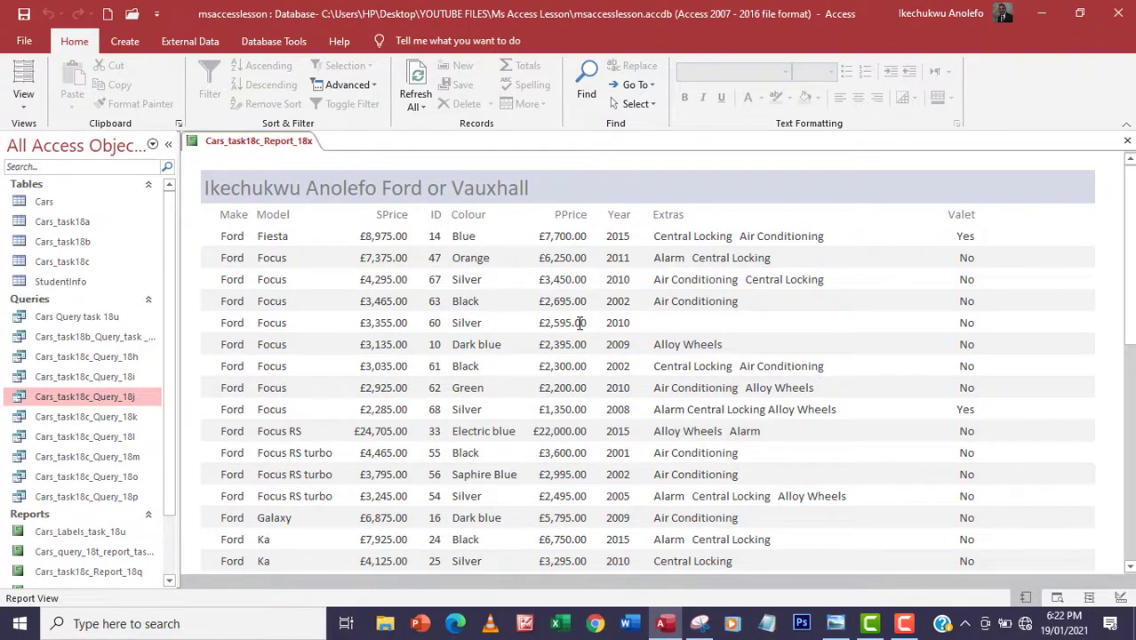
pyautogui.scroll(-1, 580, 322)
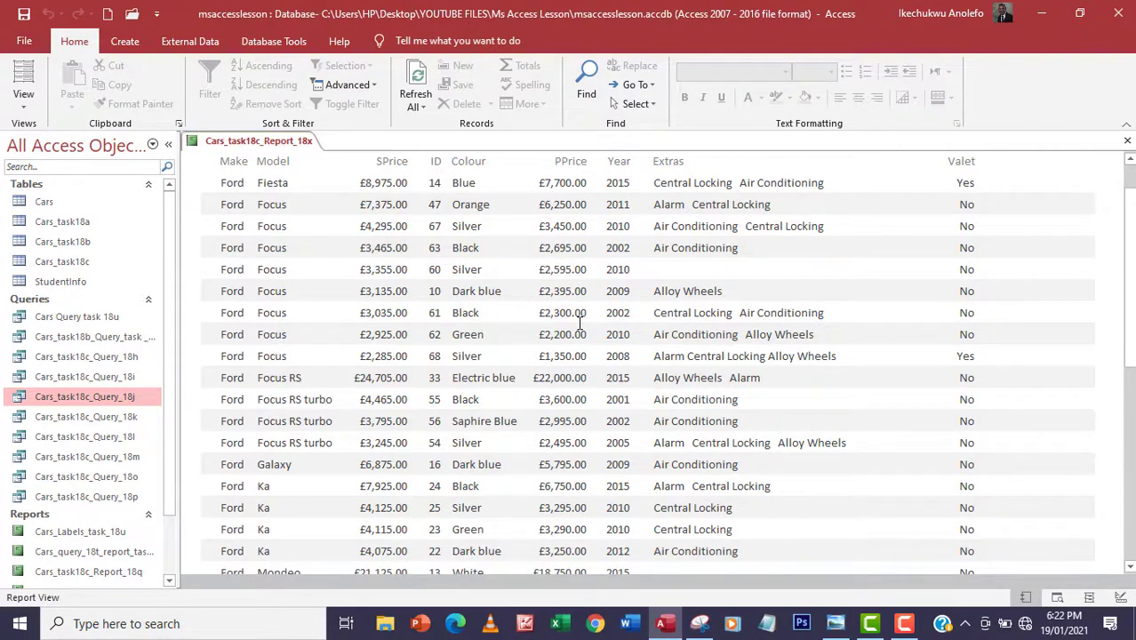